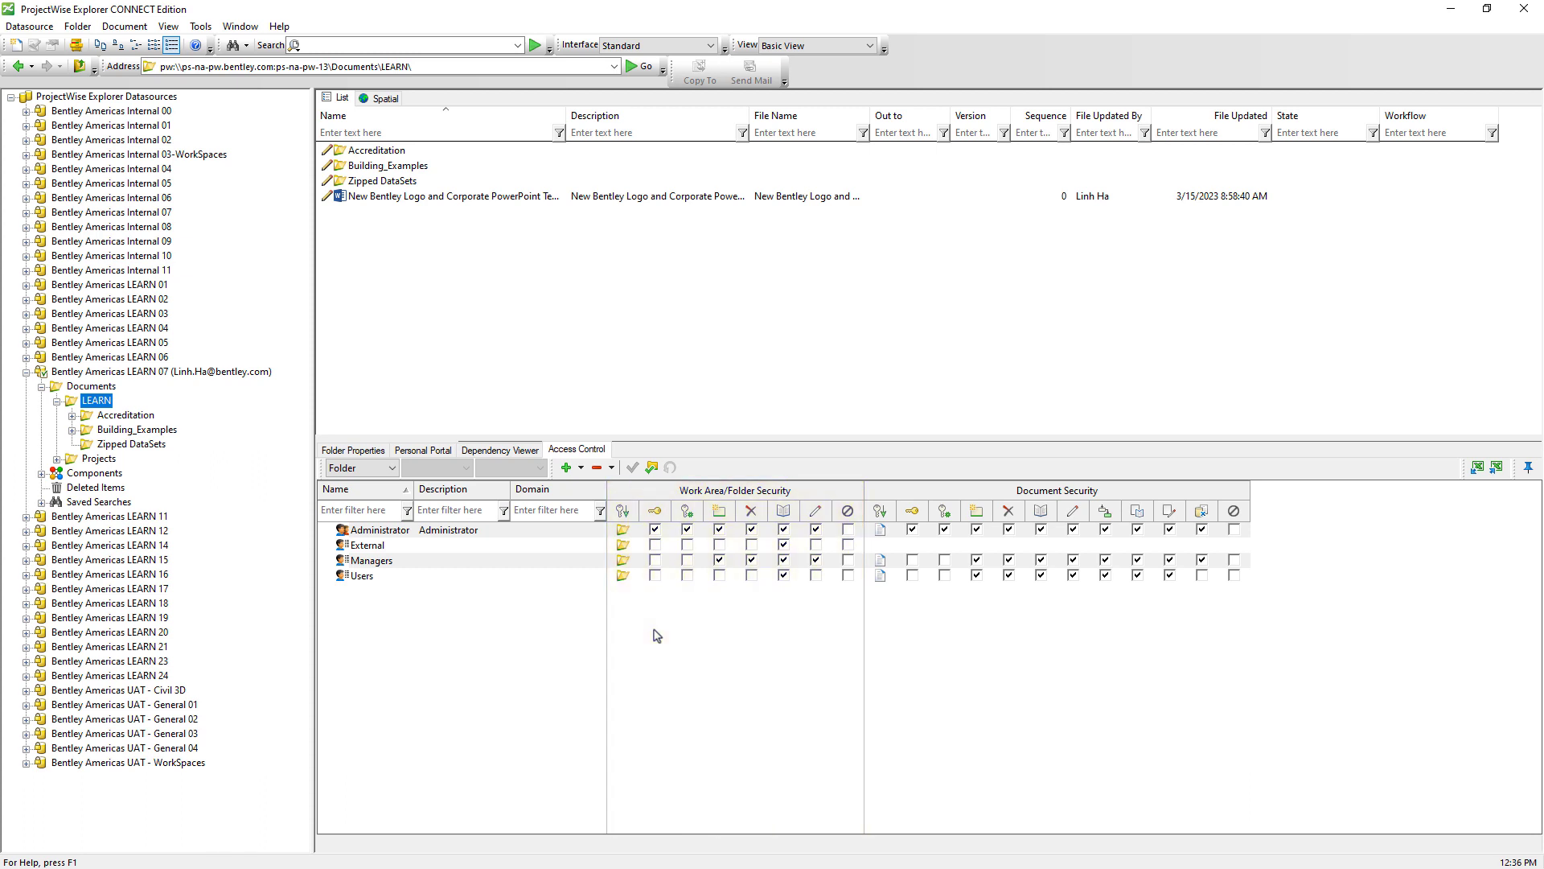
# Step: Review the work area/folder permissions of Administrator, Managers, Users and External on the LEARN folder
pyautogui.click(583, 531)
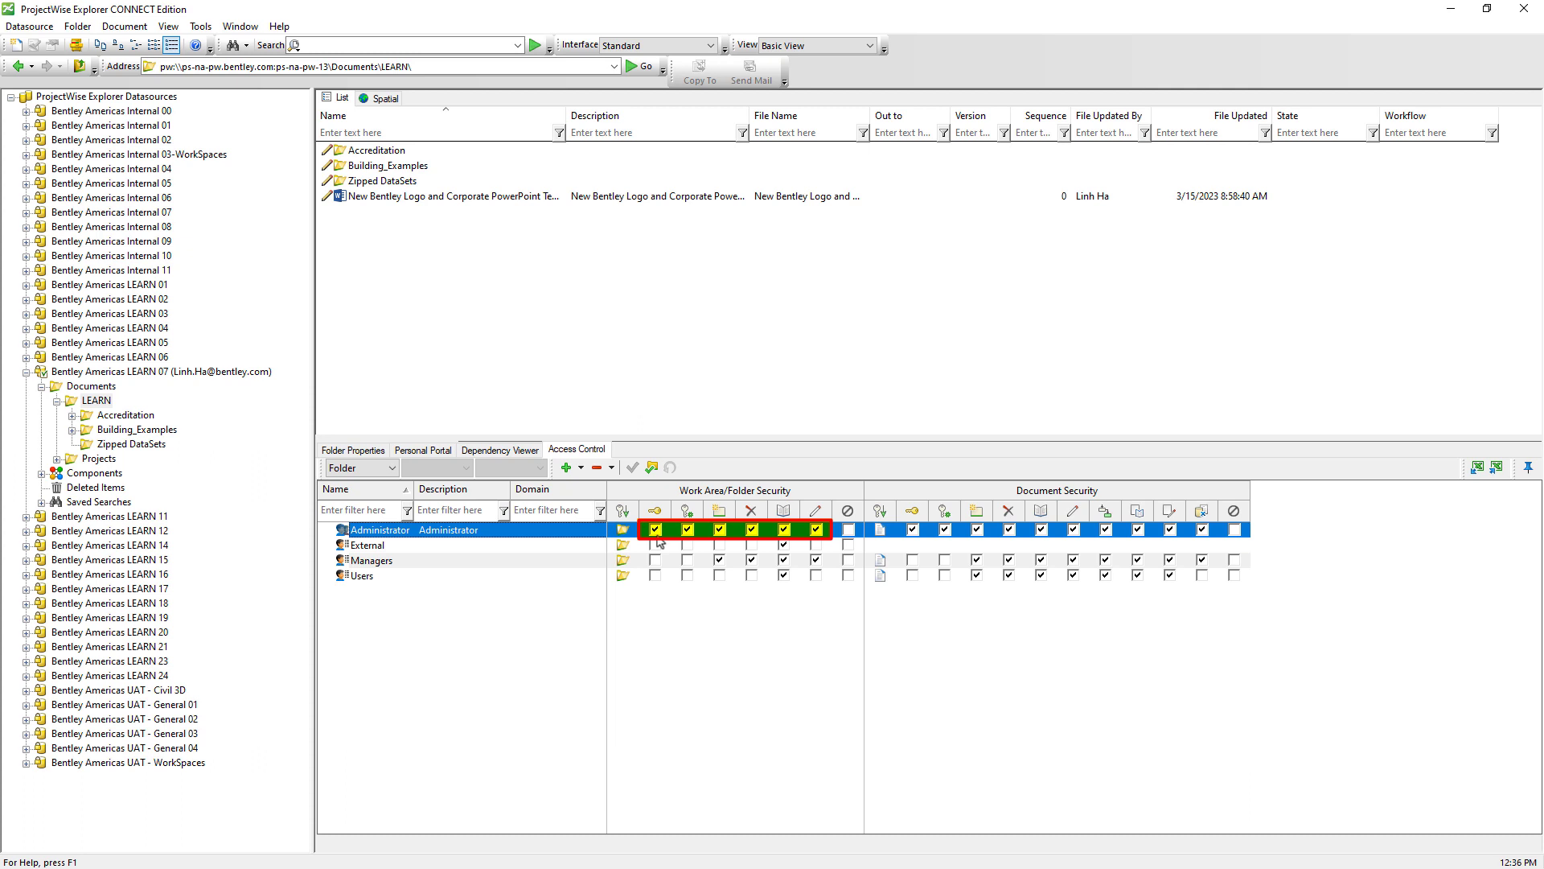
pyautogui.click(554, 563)
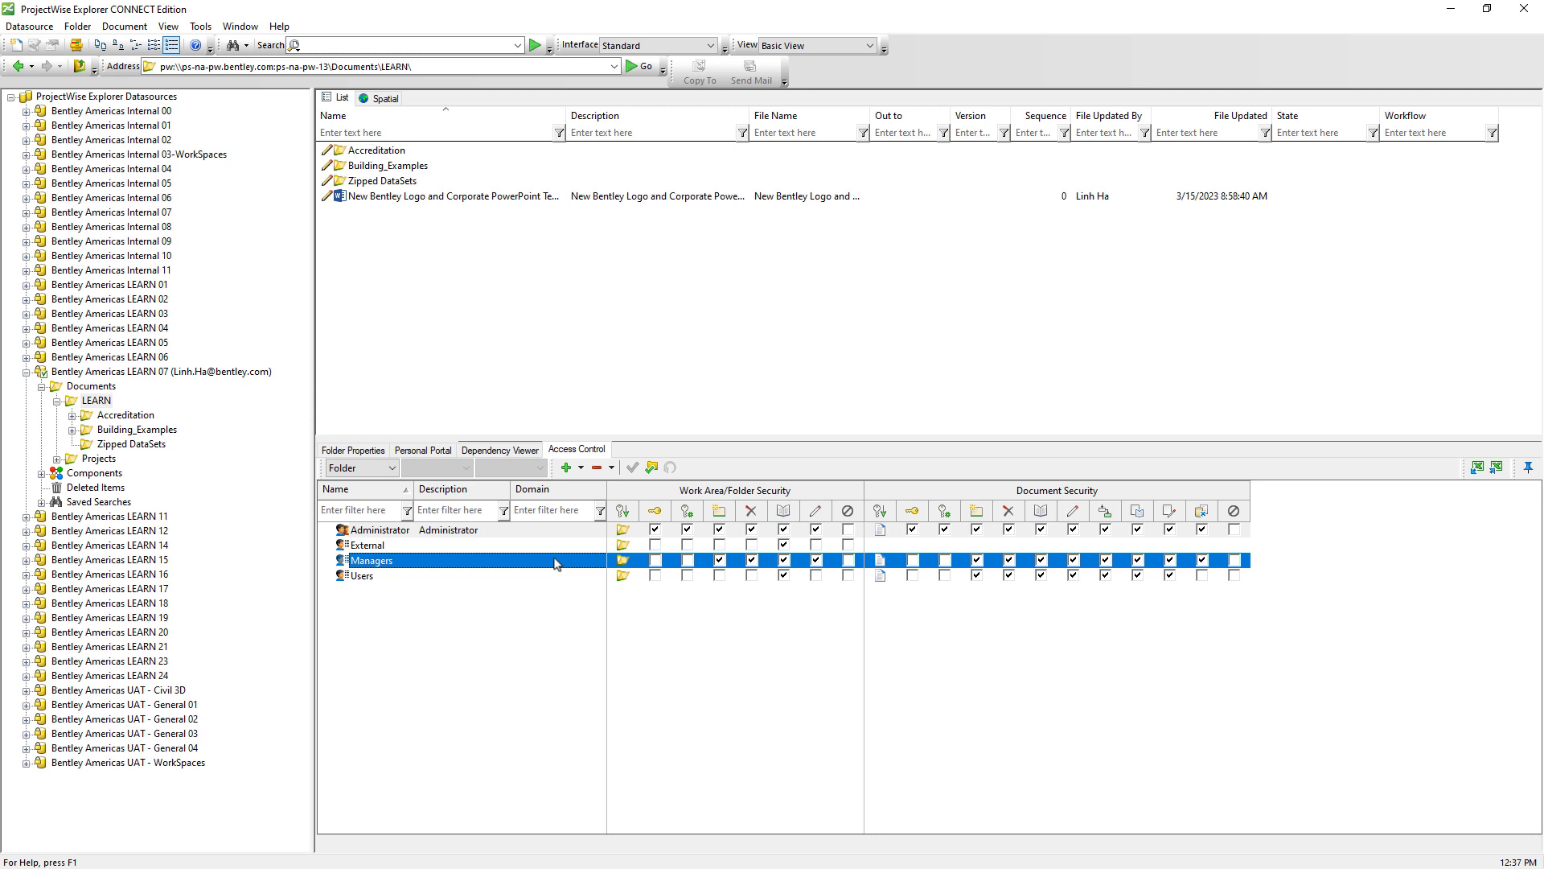
pyautogui.click(554, 580)
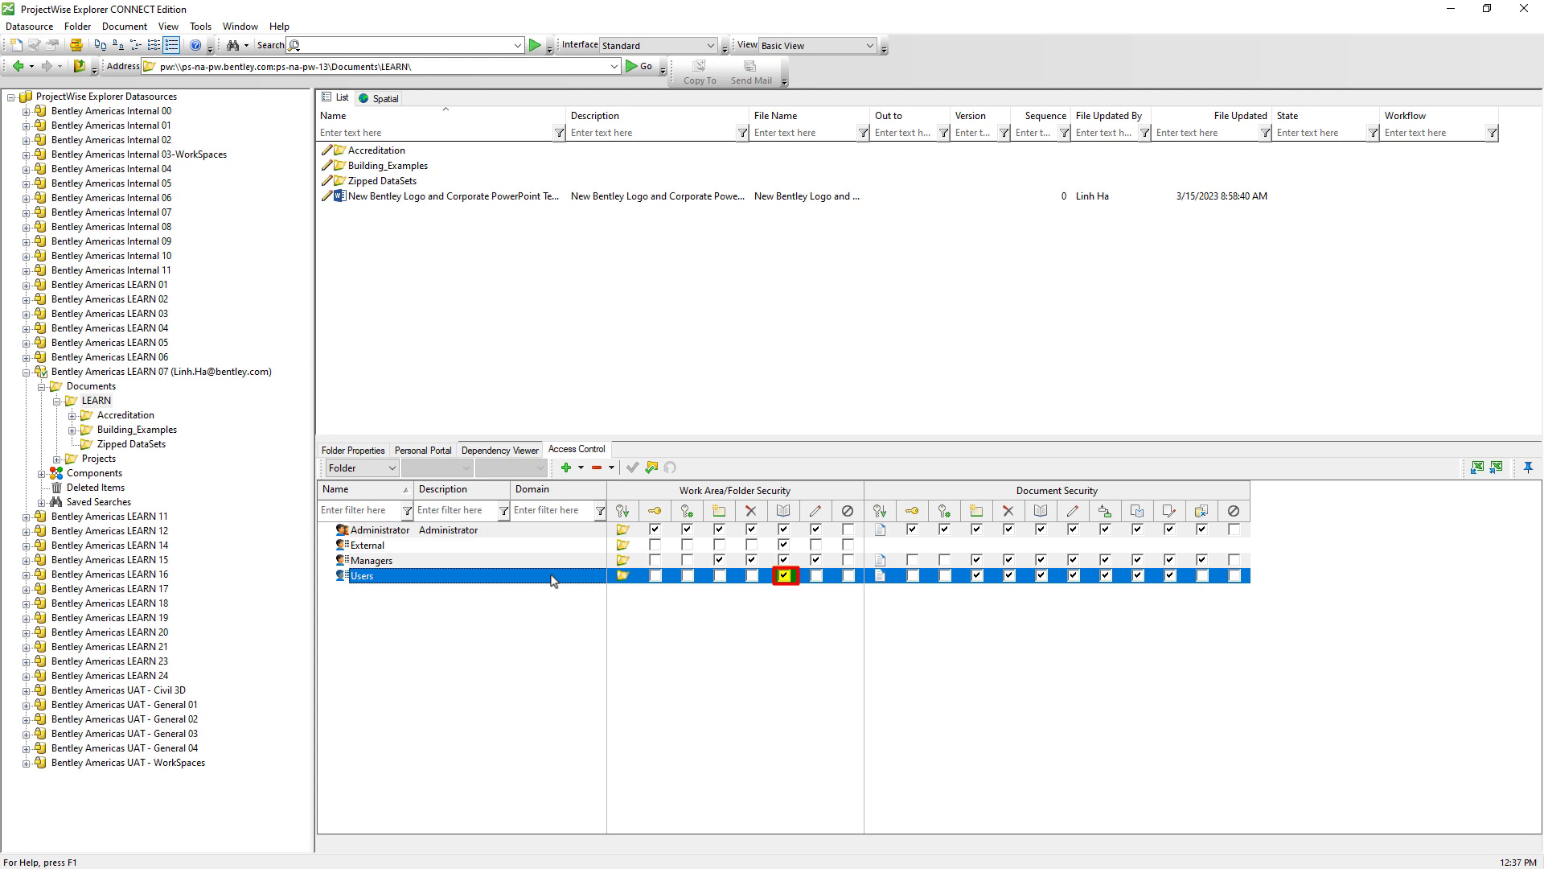
pyautogui.keyDown('ctrl'); pyautogui.click(542, 552); pyautogui.keyUp('ctrl')
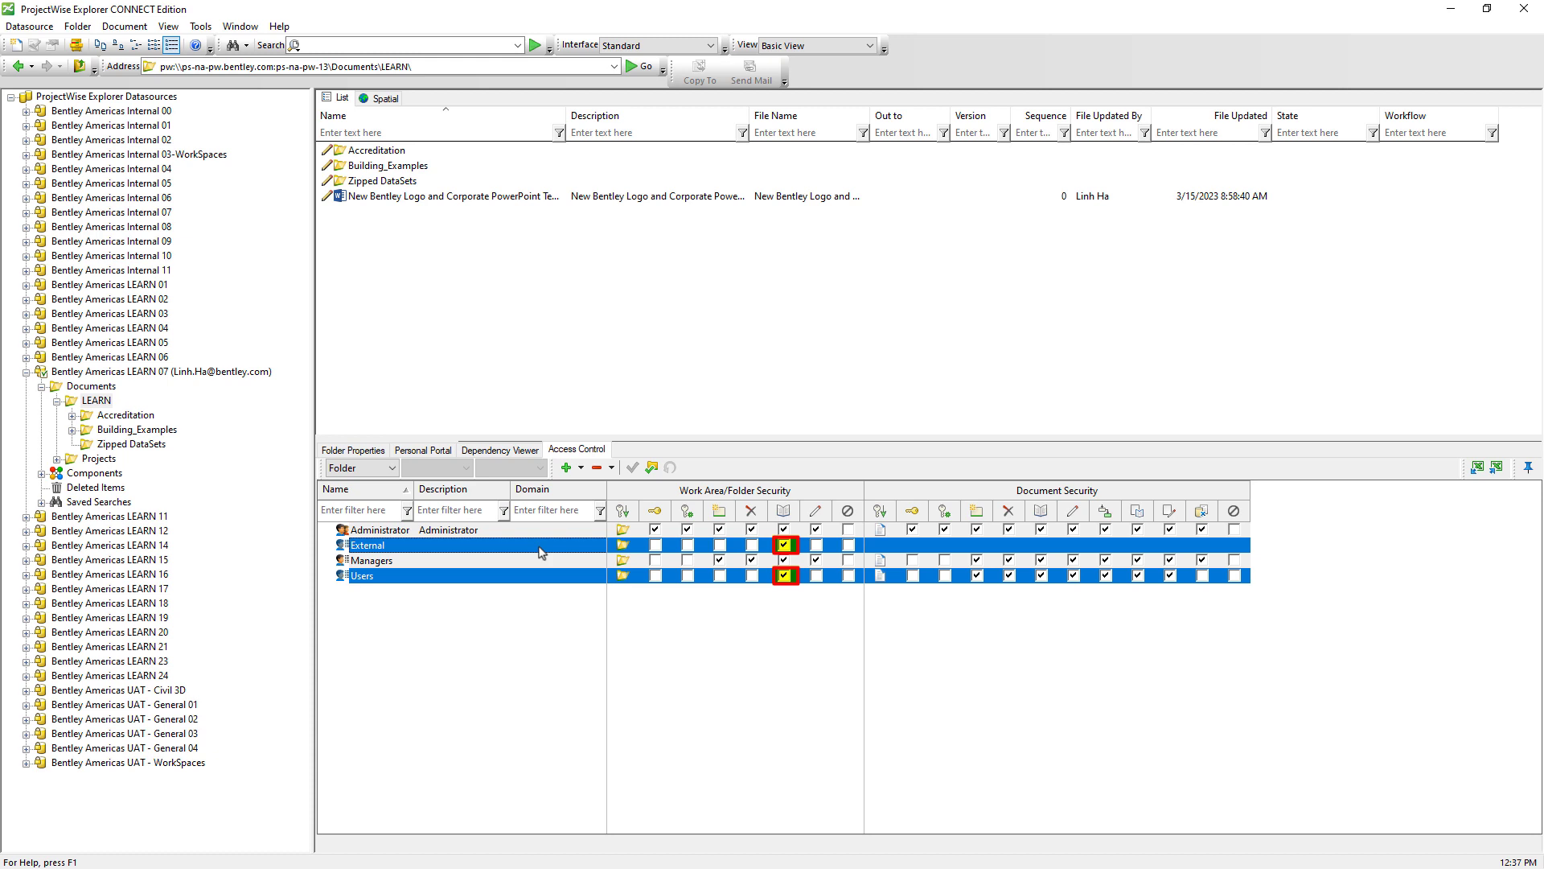
pyautogui.click(537, 600)
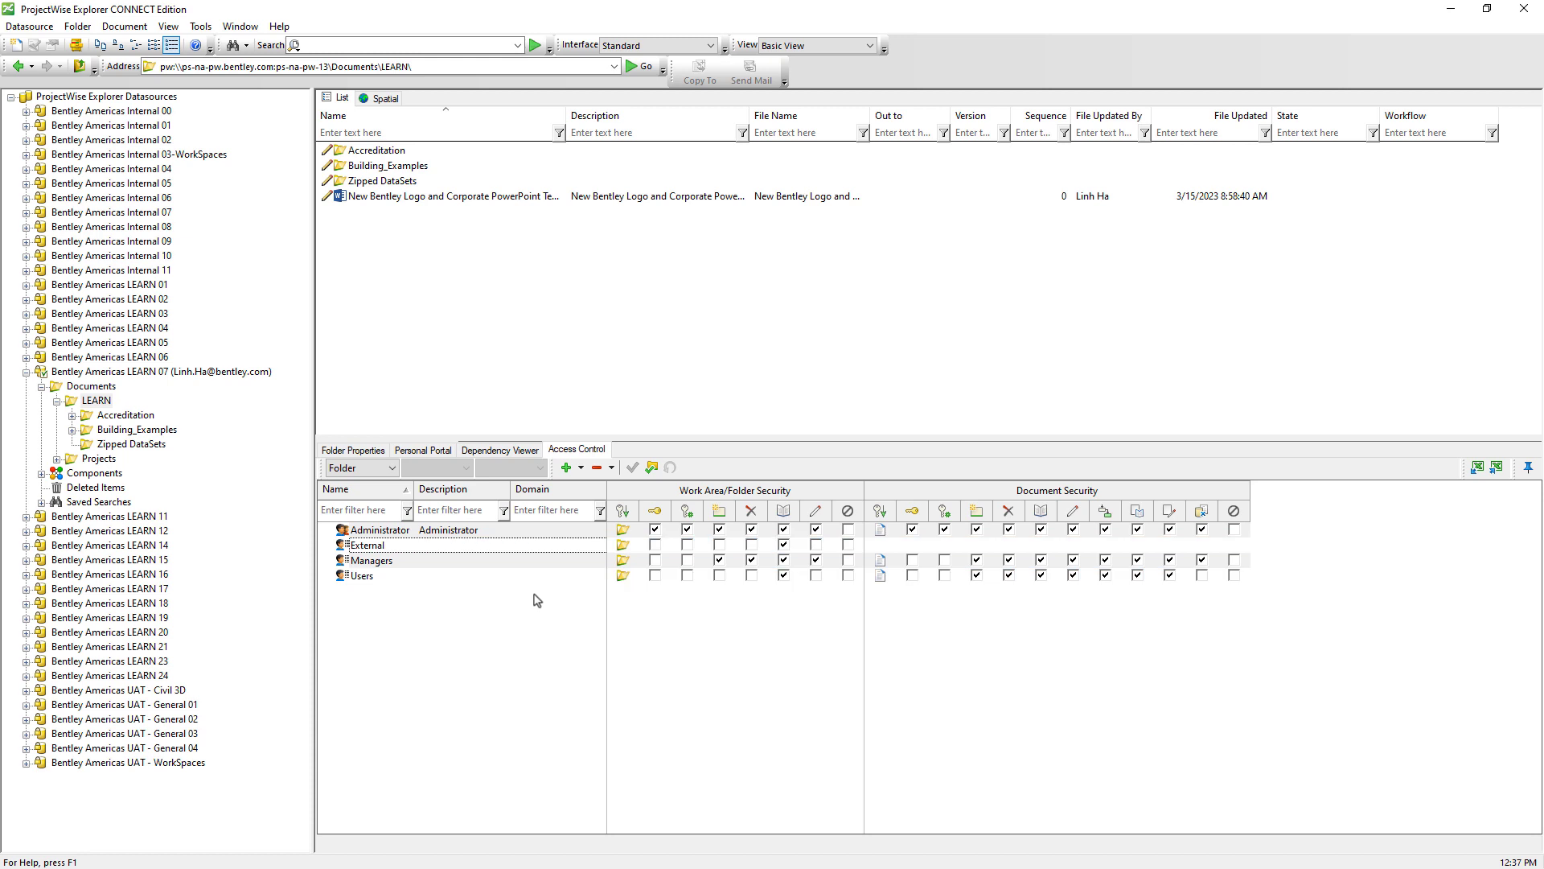
# Step: Review the document permissions of External, Managers and Users on the LEARN folder
pyautogui.click(528, 547)
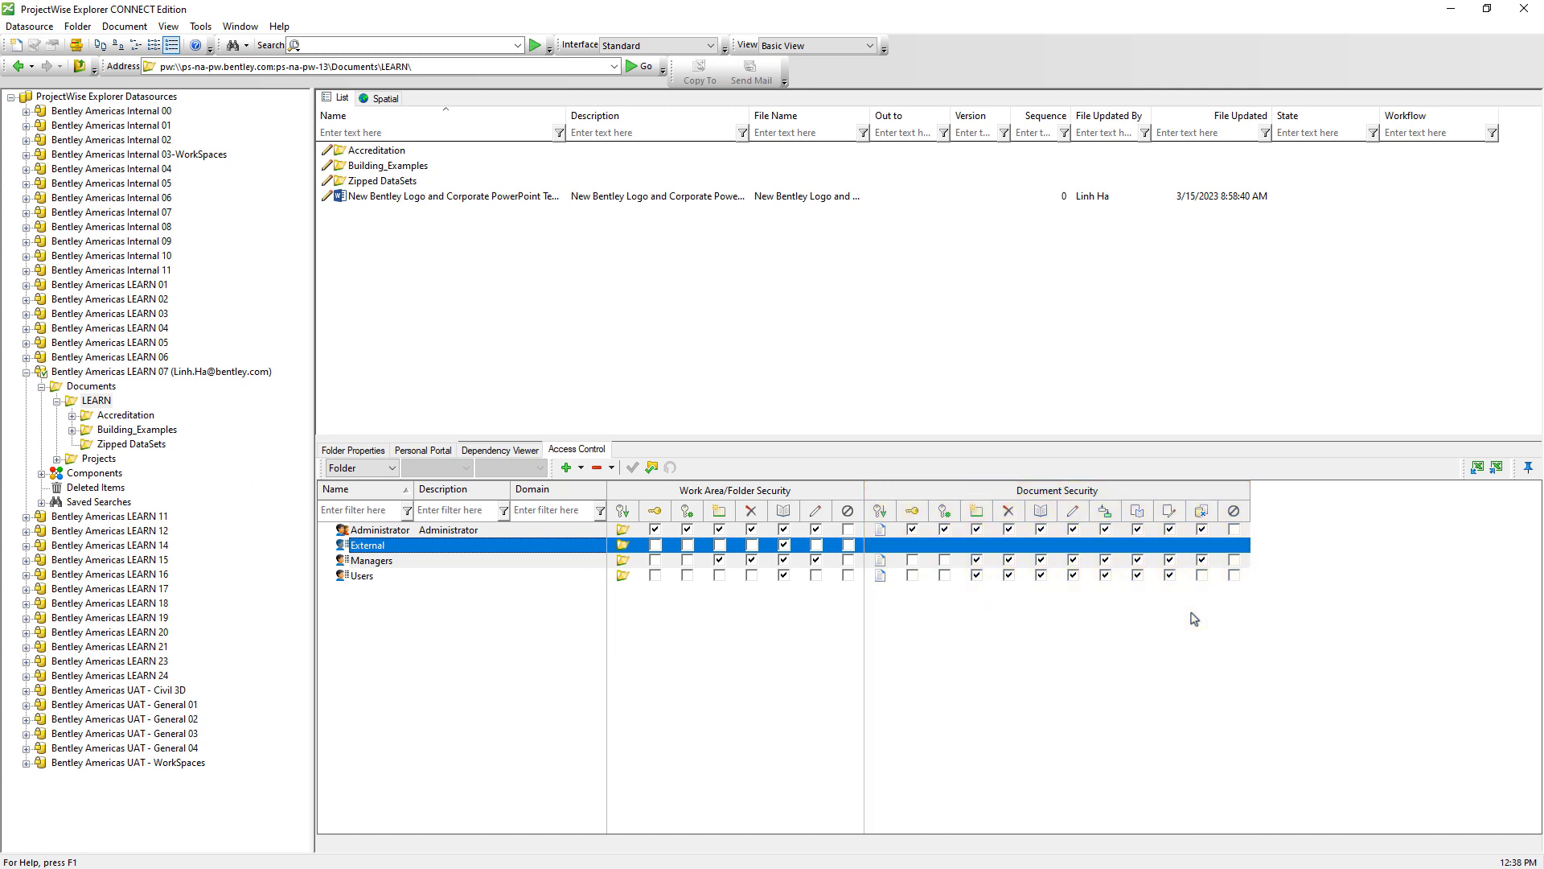
pyautogui.click(564, 563)
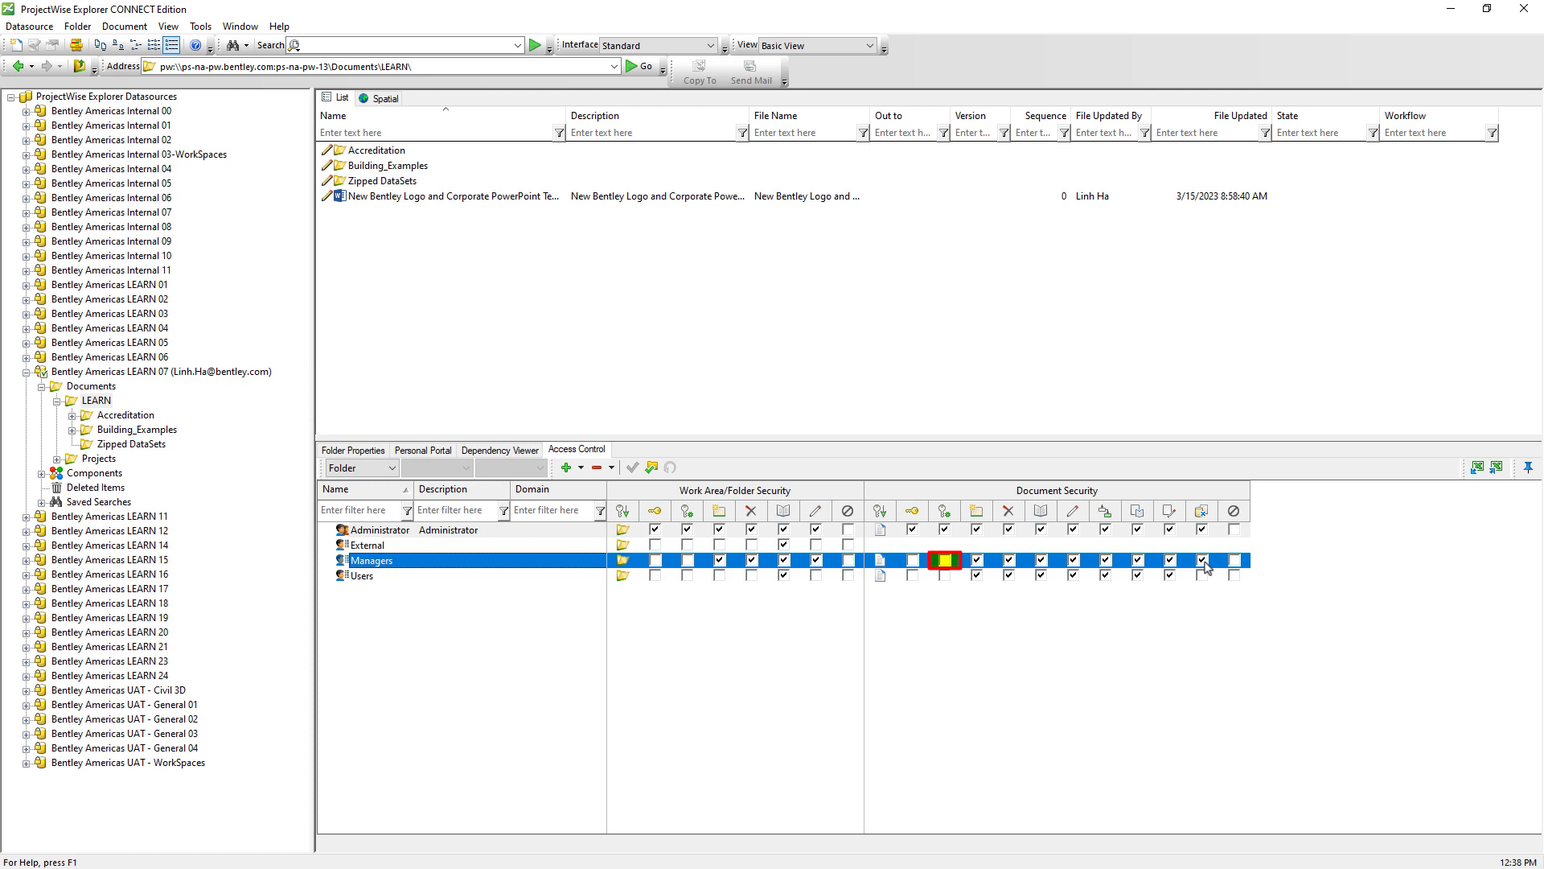
pyautogui.click(561, 576)
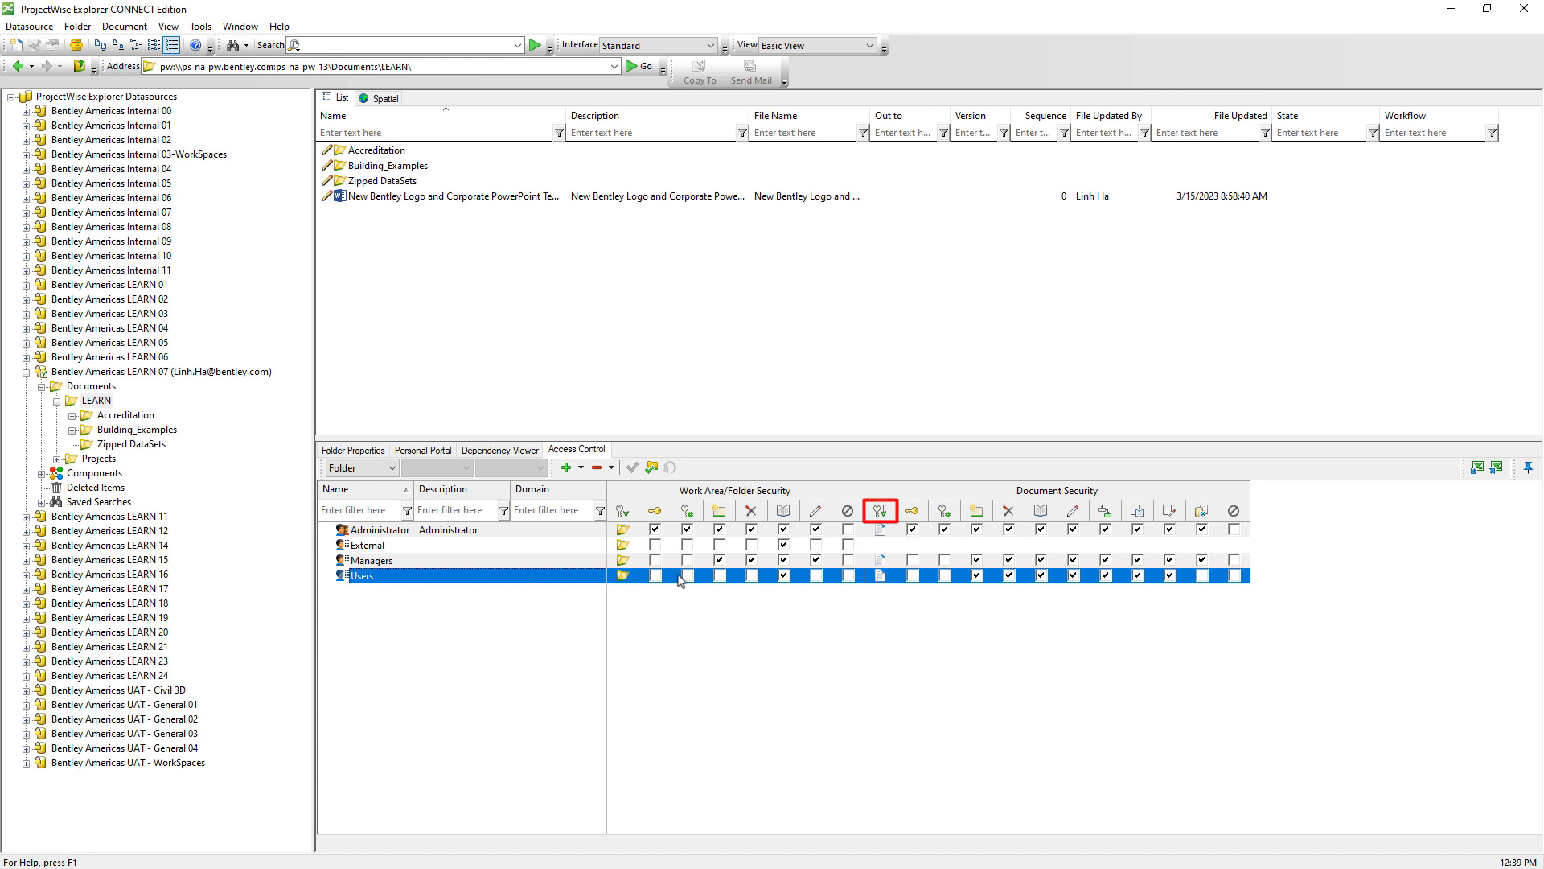
# Step: Check where the folder and document permissions are inherited from on the LEARN folder and its Building_Examples subfolder
pyautogui.moveTo(622, 580)
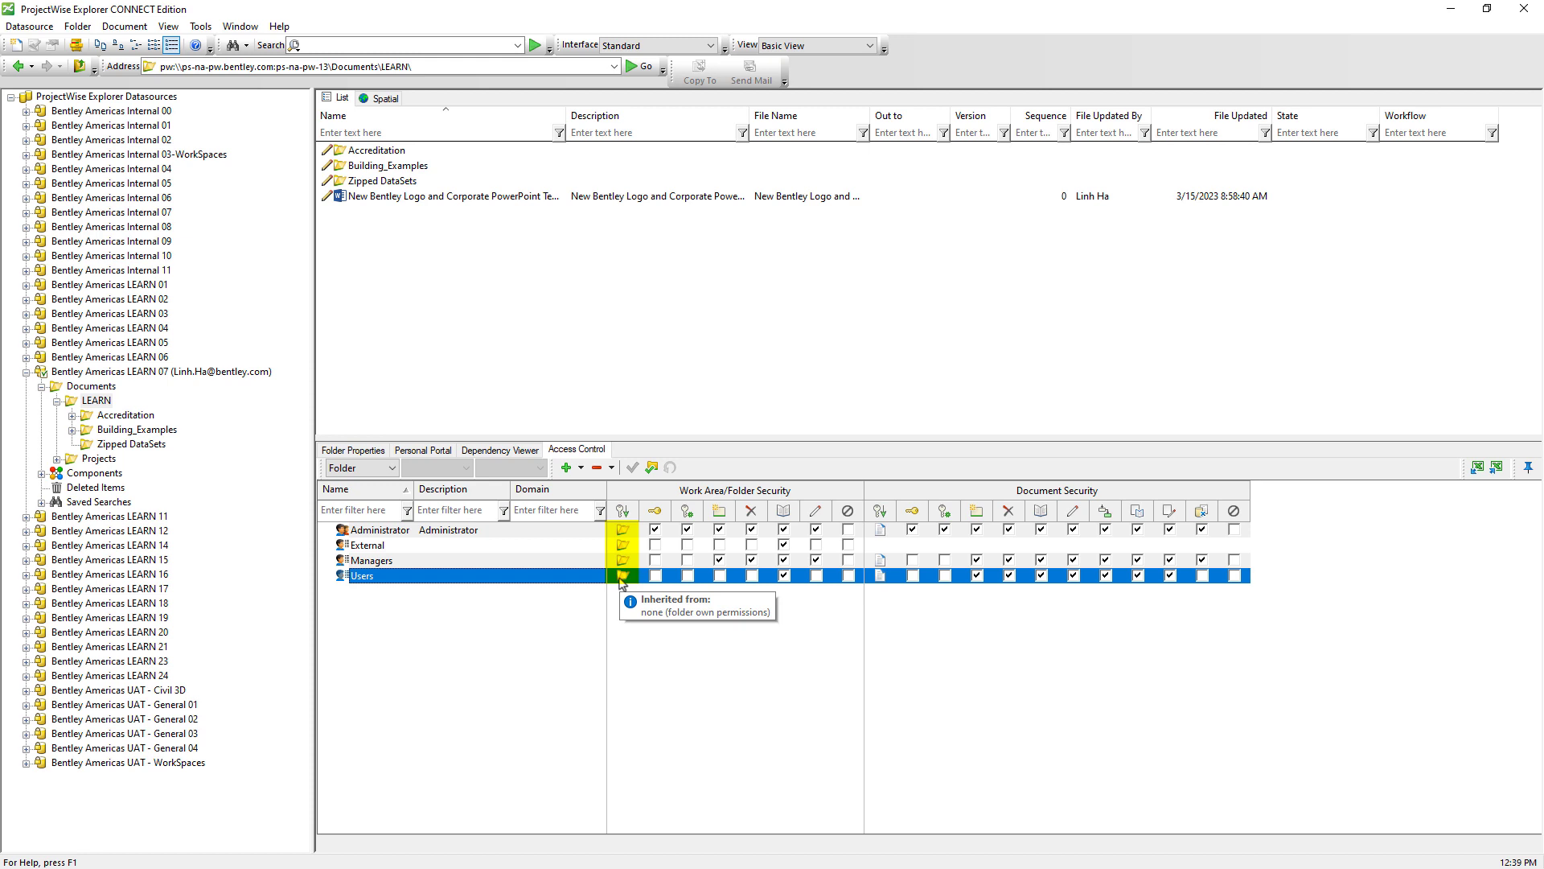
pyautogui.moveTo(884, 585)
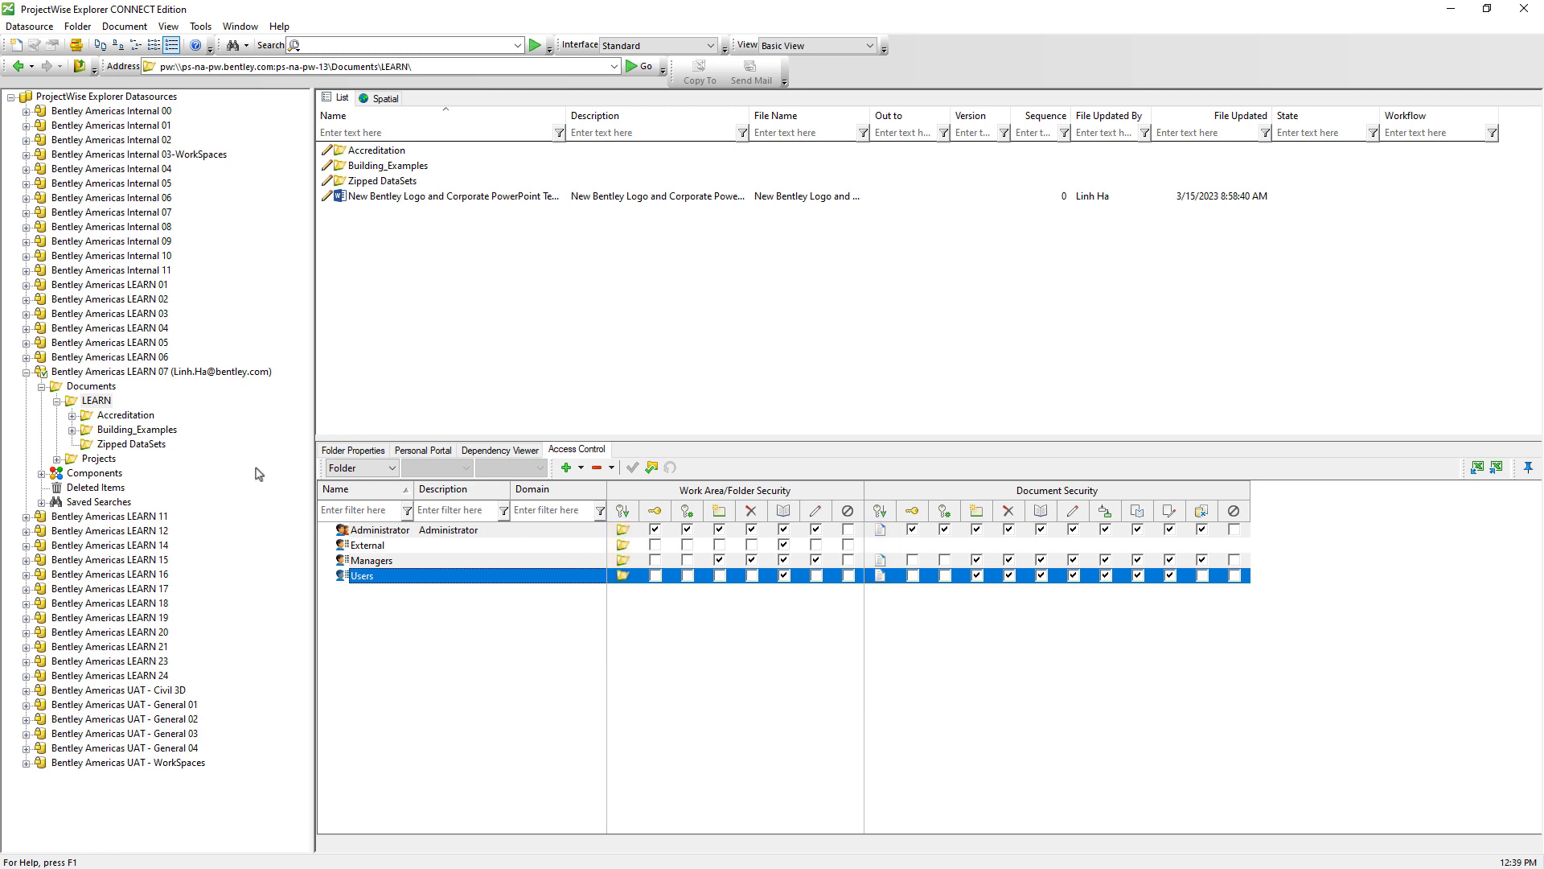
pyautogui.click(167, 433)
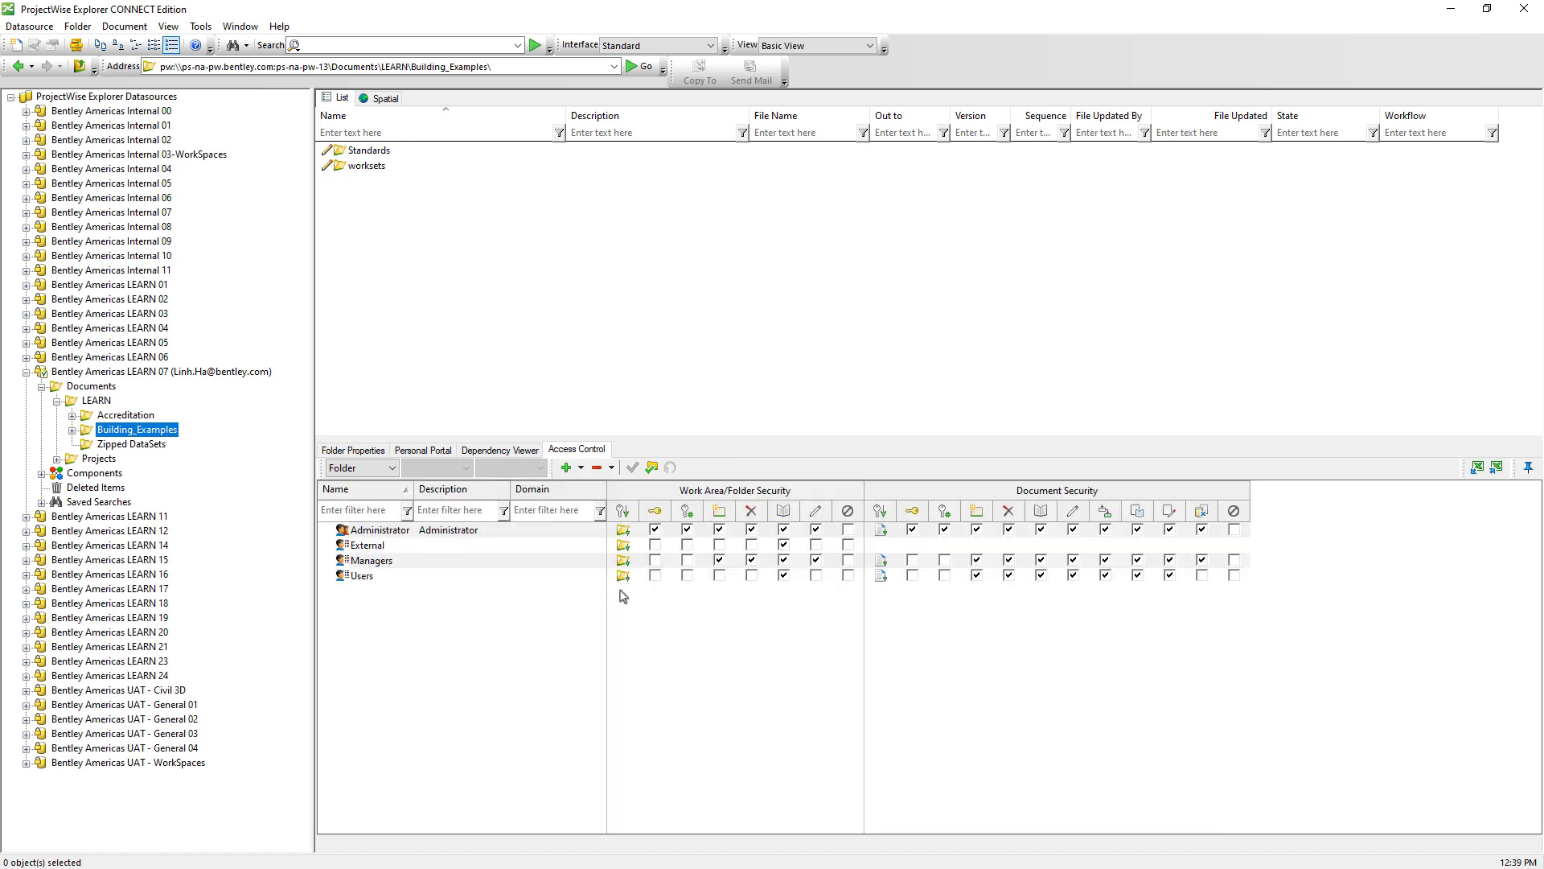
pyautogui.moveTo(629, 581)
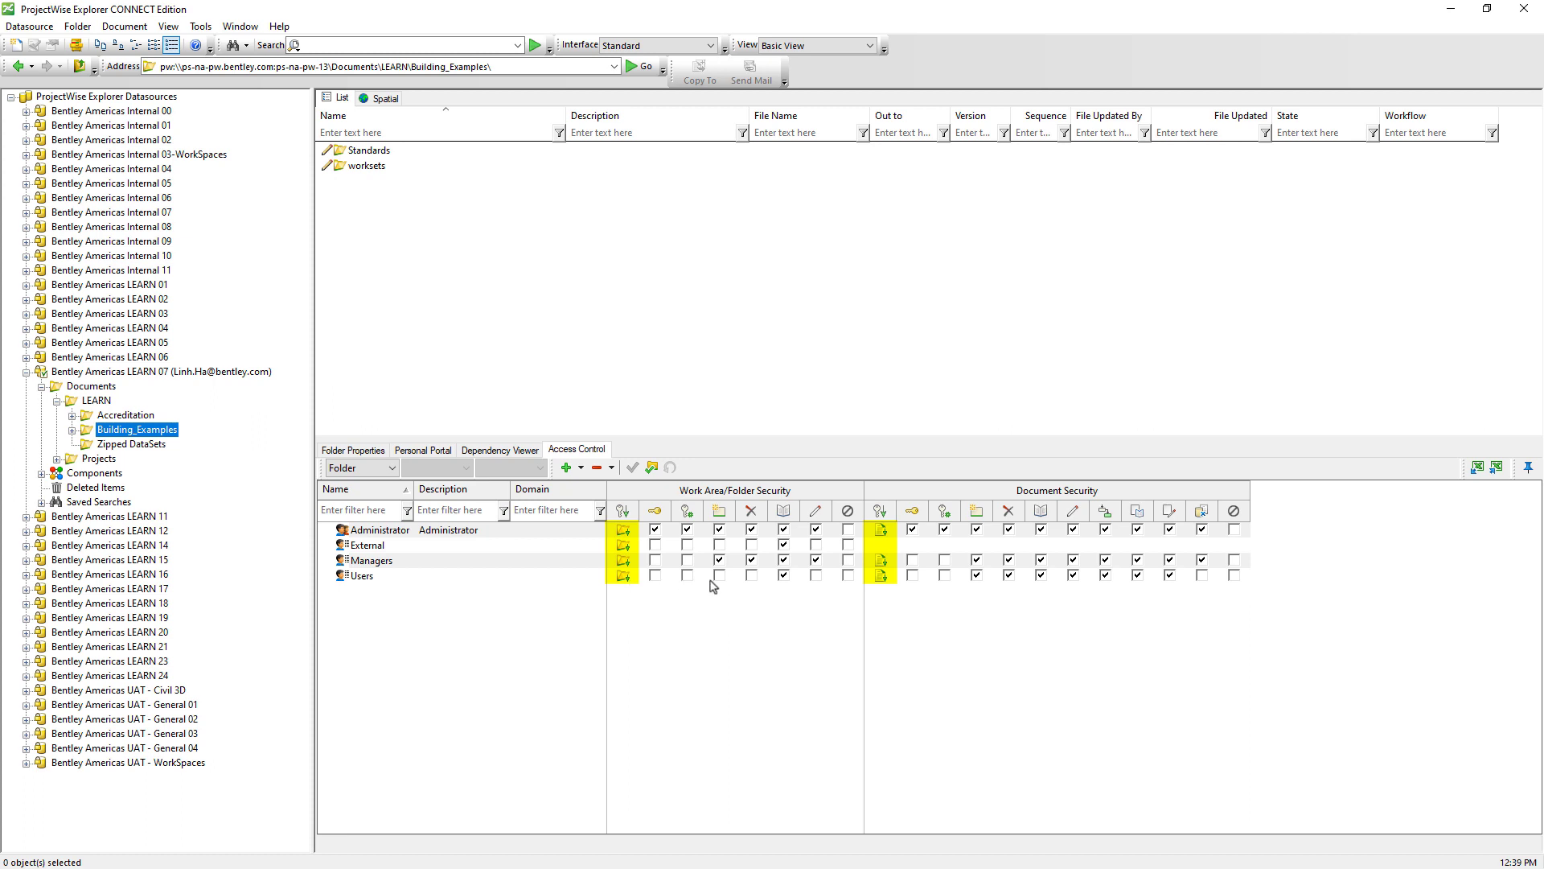
pyautogui.moveTo(880, 580)
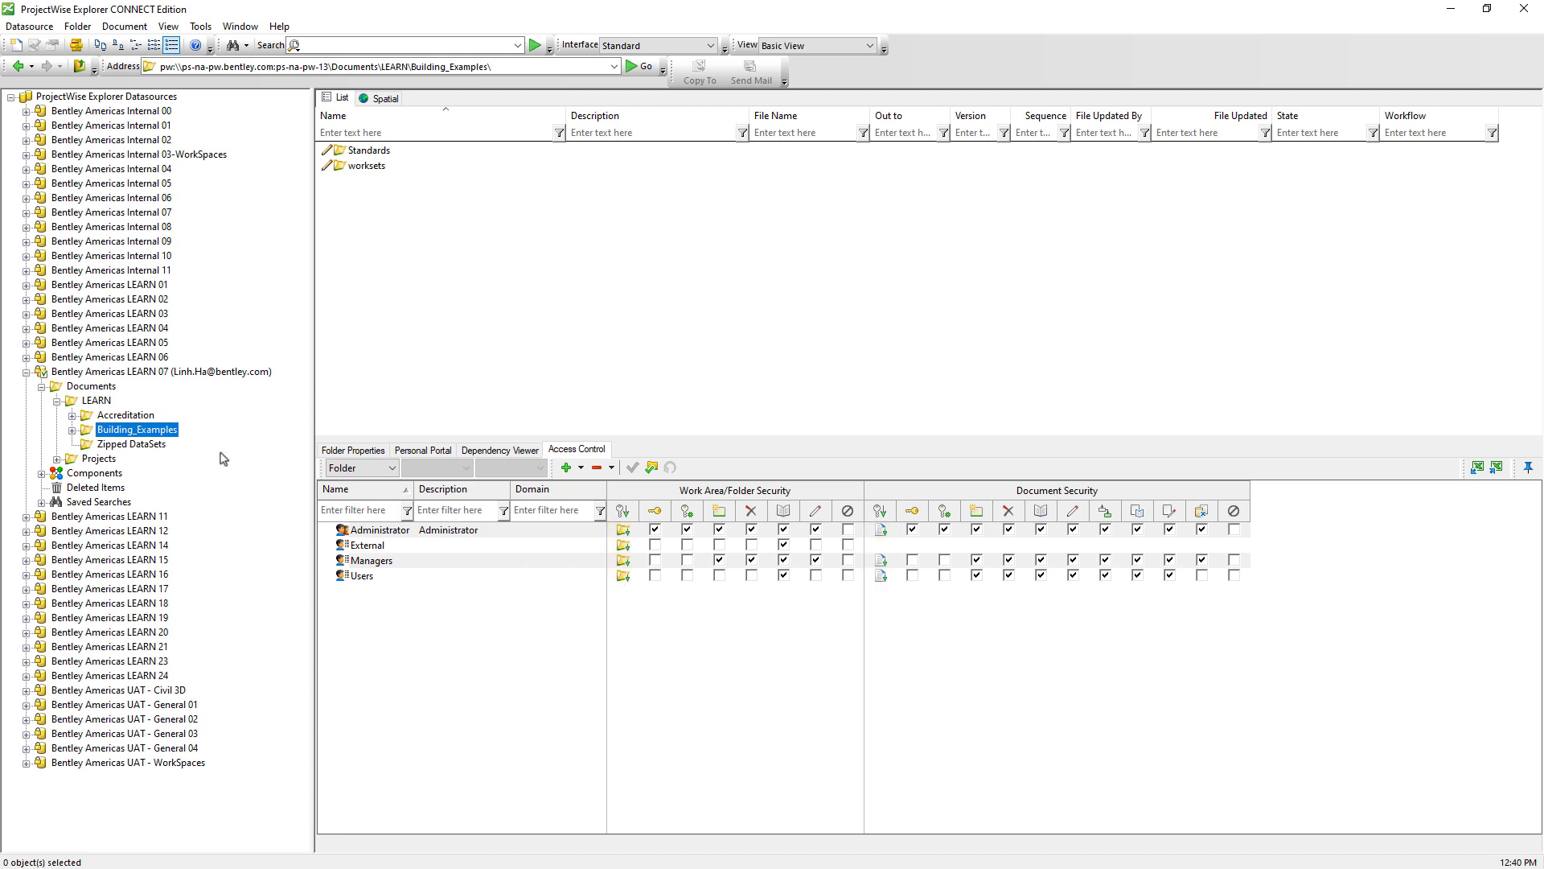
# Step: Inspect the work area/folder security of Managers and the document security of Users in the LEARN folder's properties
pyautogui.rightClick(100, 401)
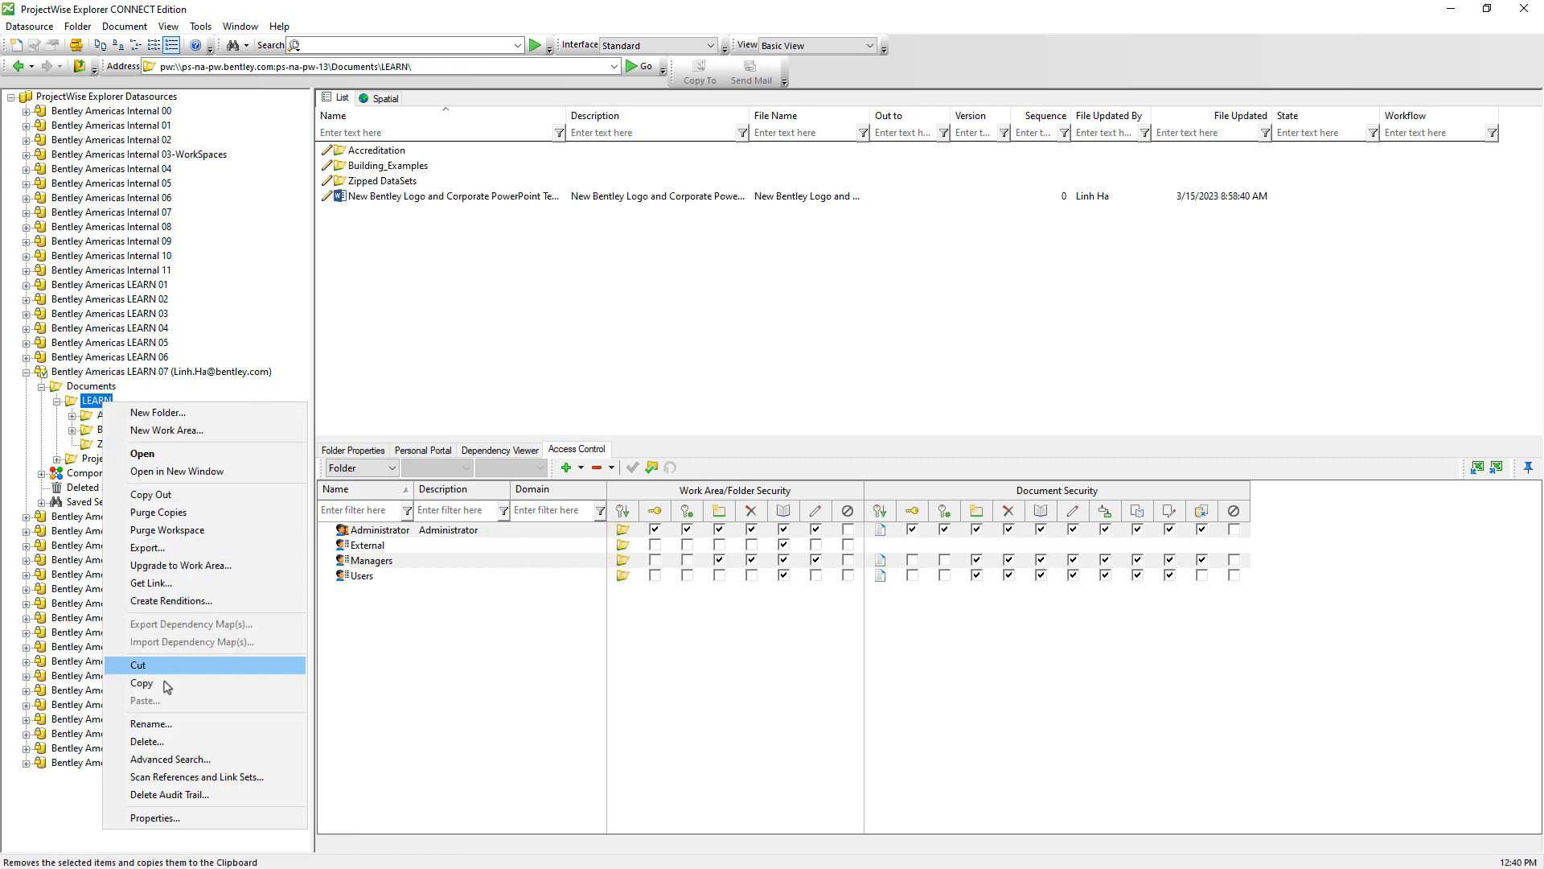
pyautogui.click(167, 819)
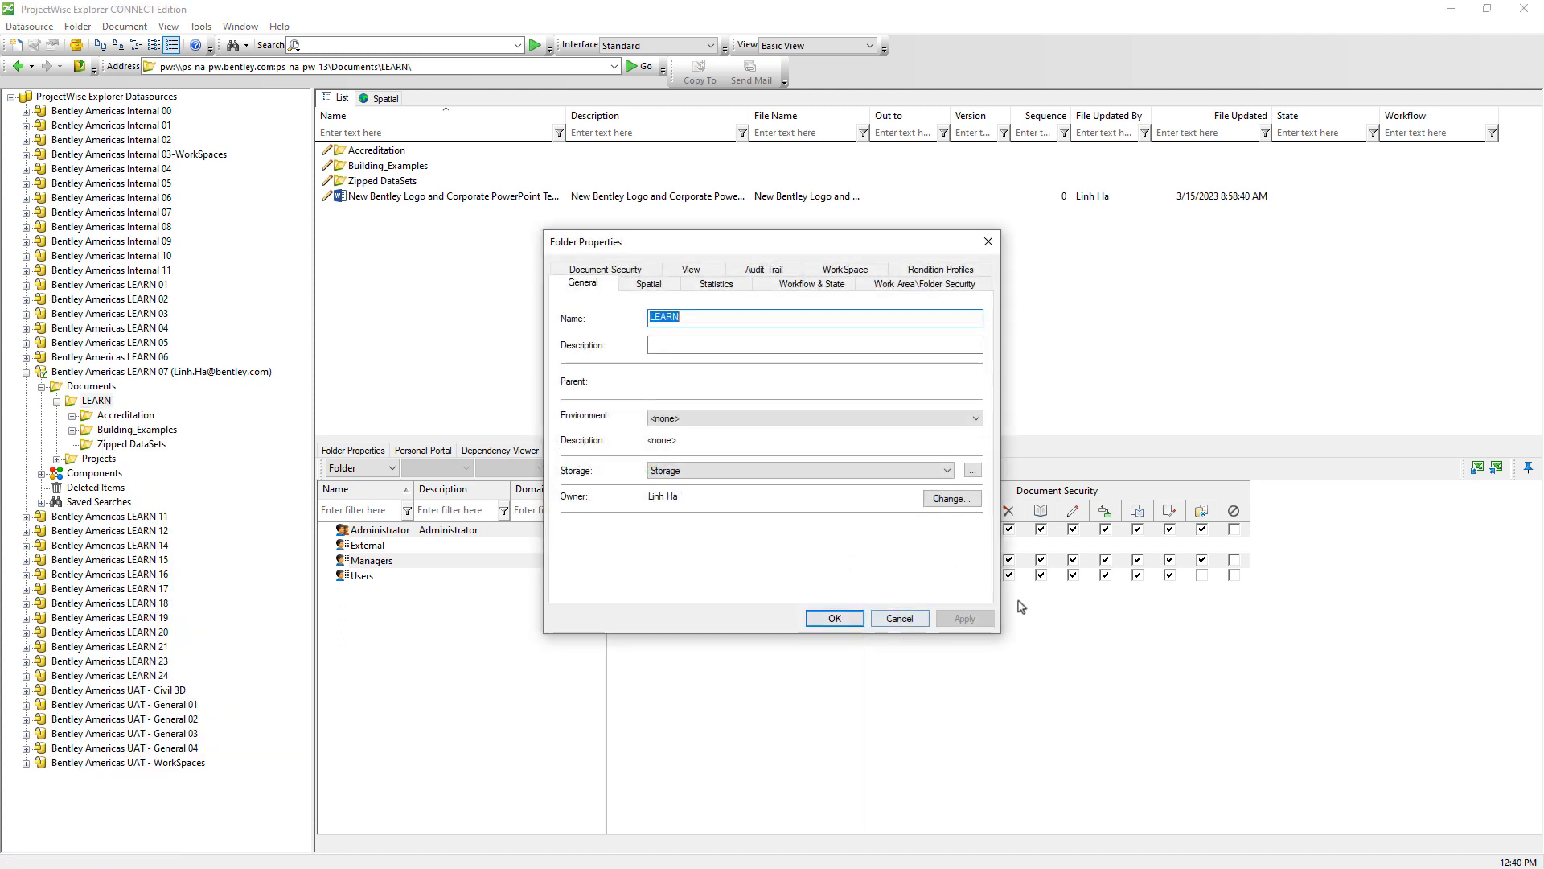
pyautogui.click(945, 286)
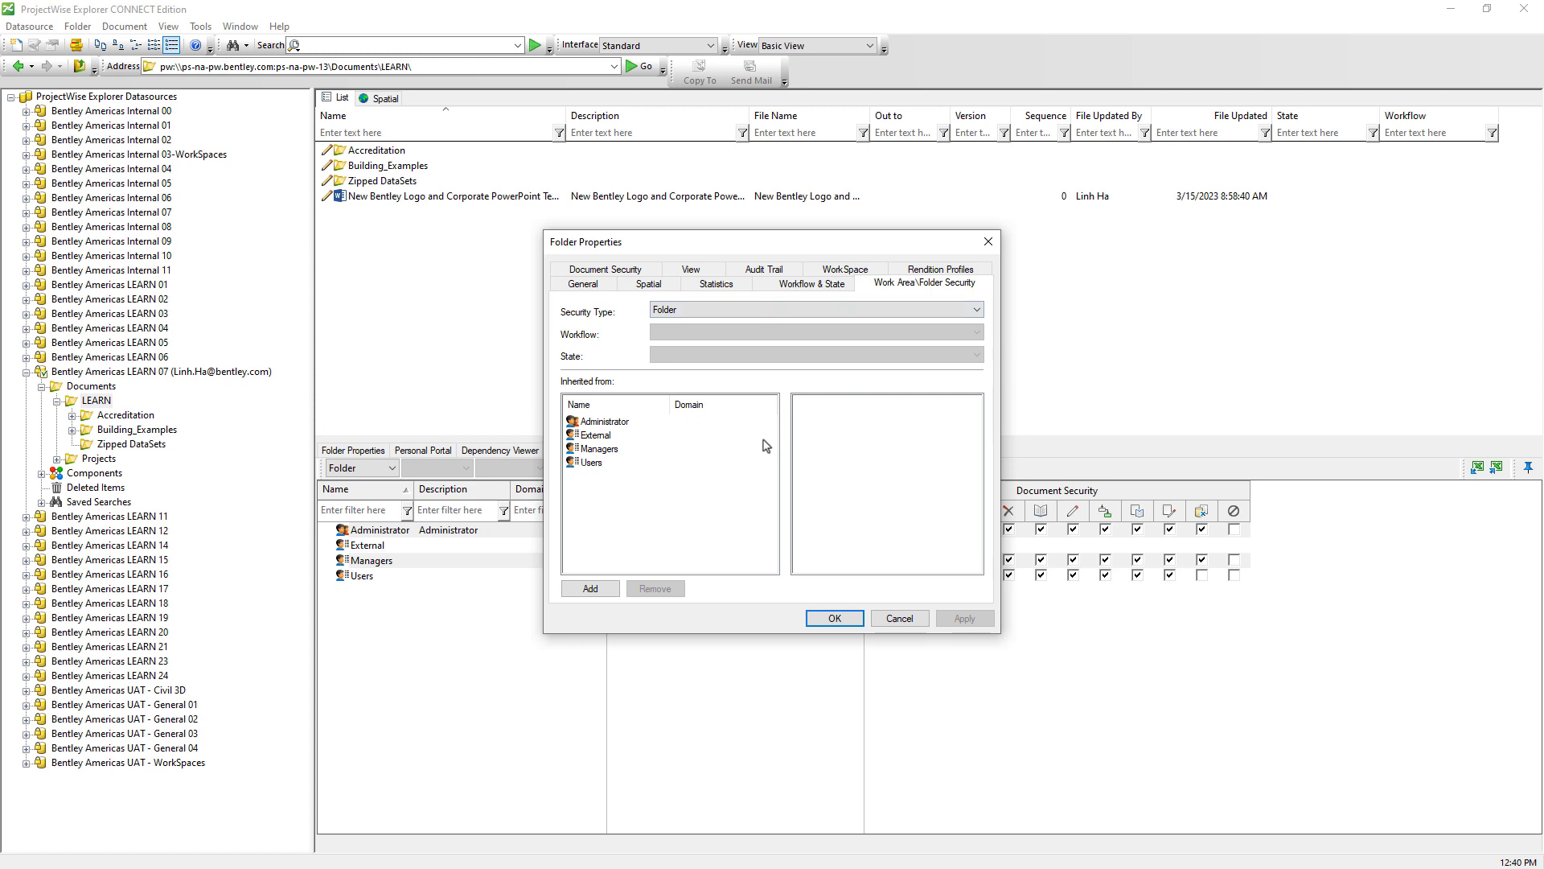
pyautogui.click(676, 453)
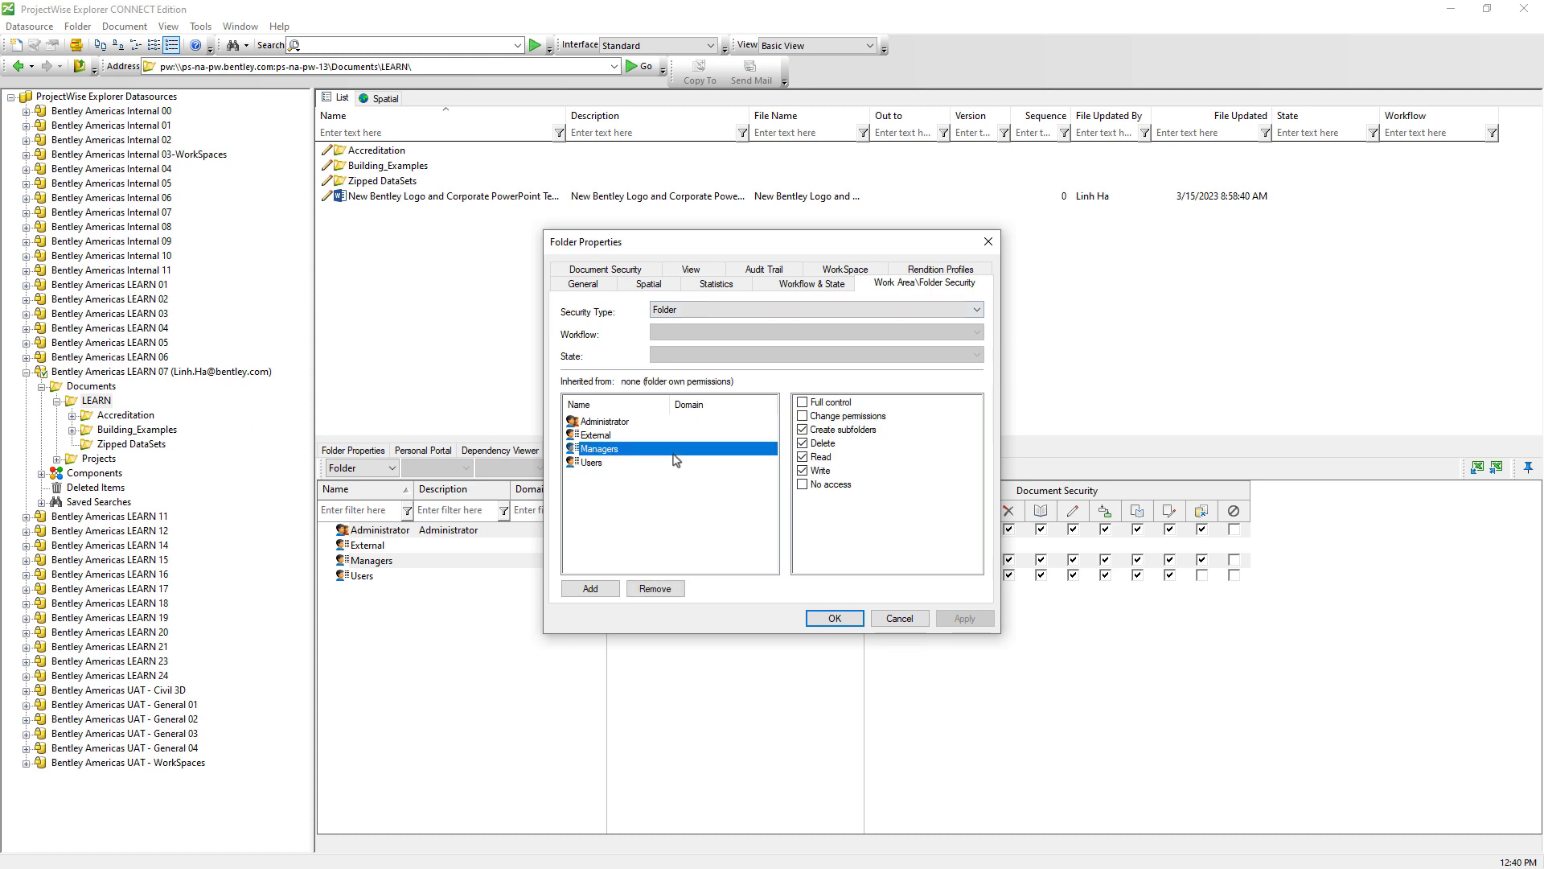
pyautogui.click(623, 271)
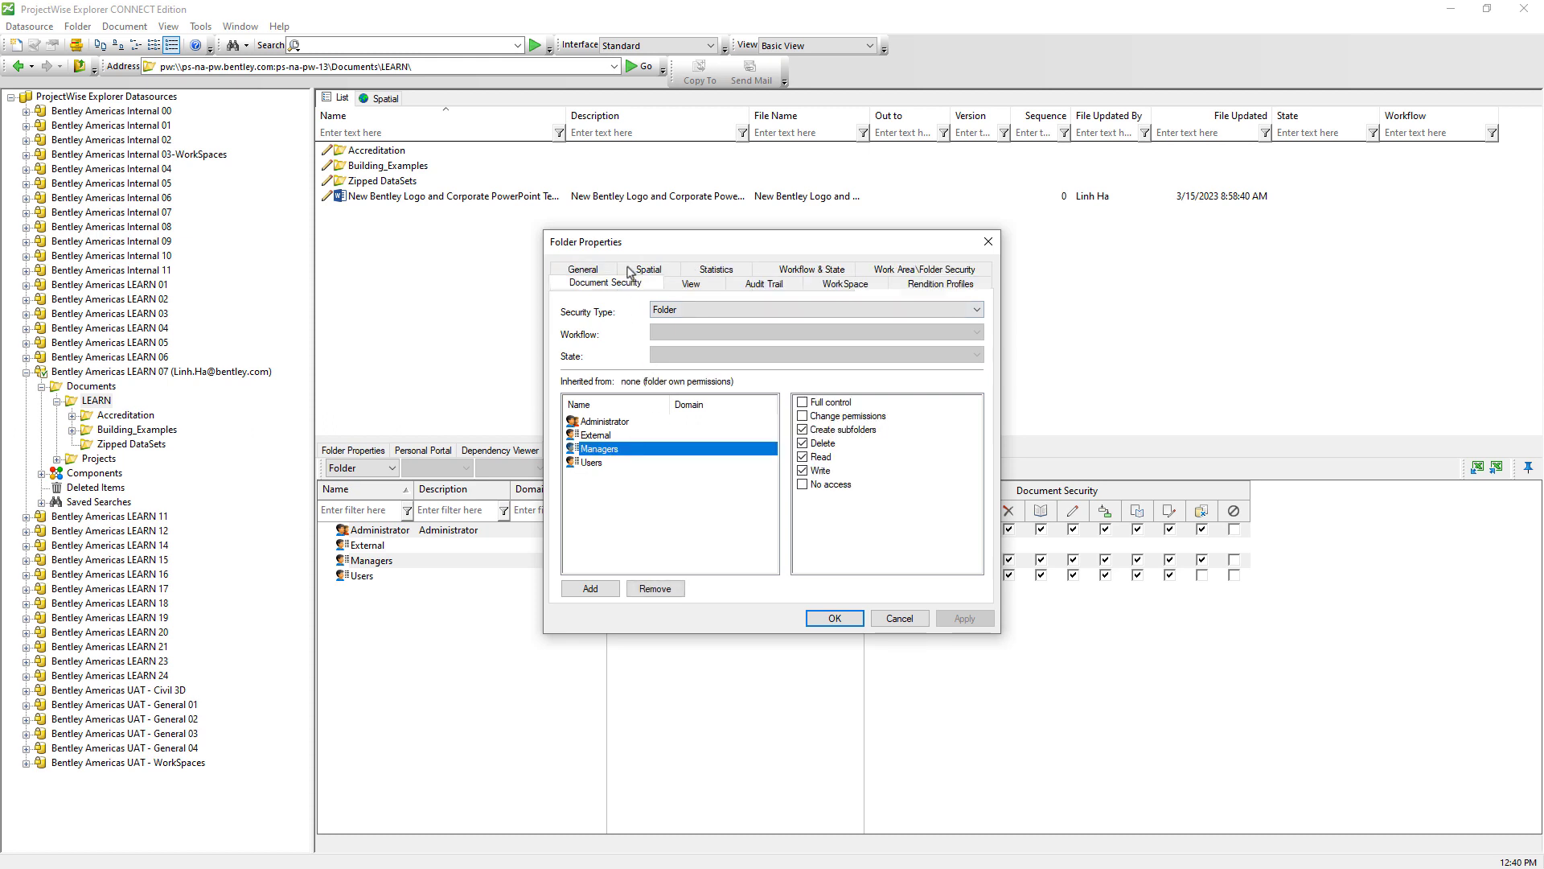
pyautogui.click(591, 450)
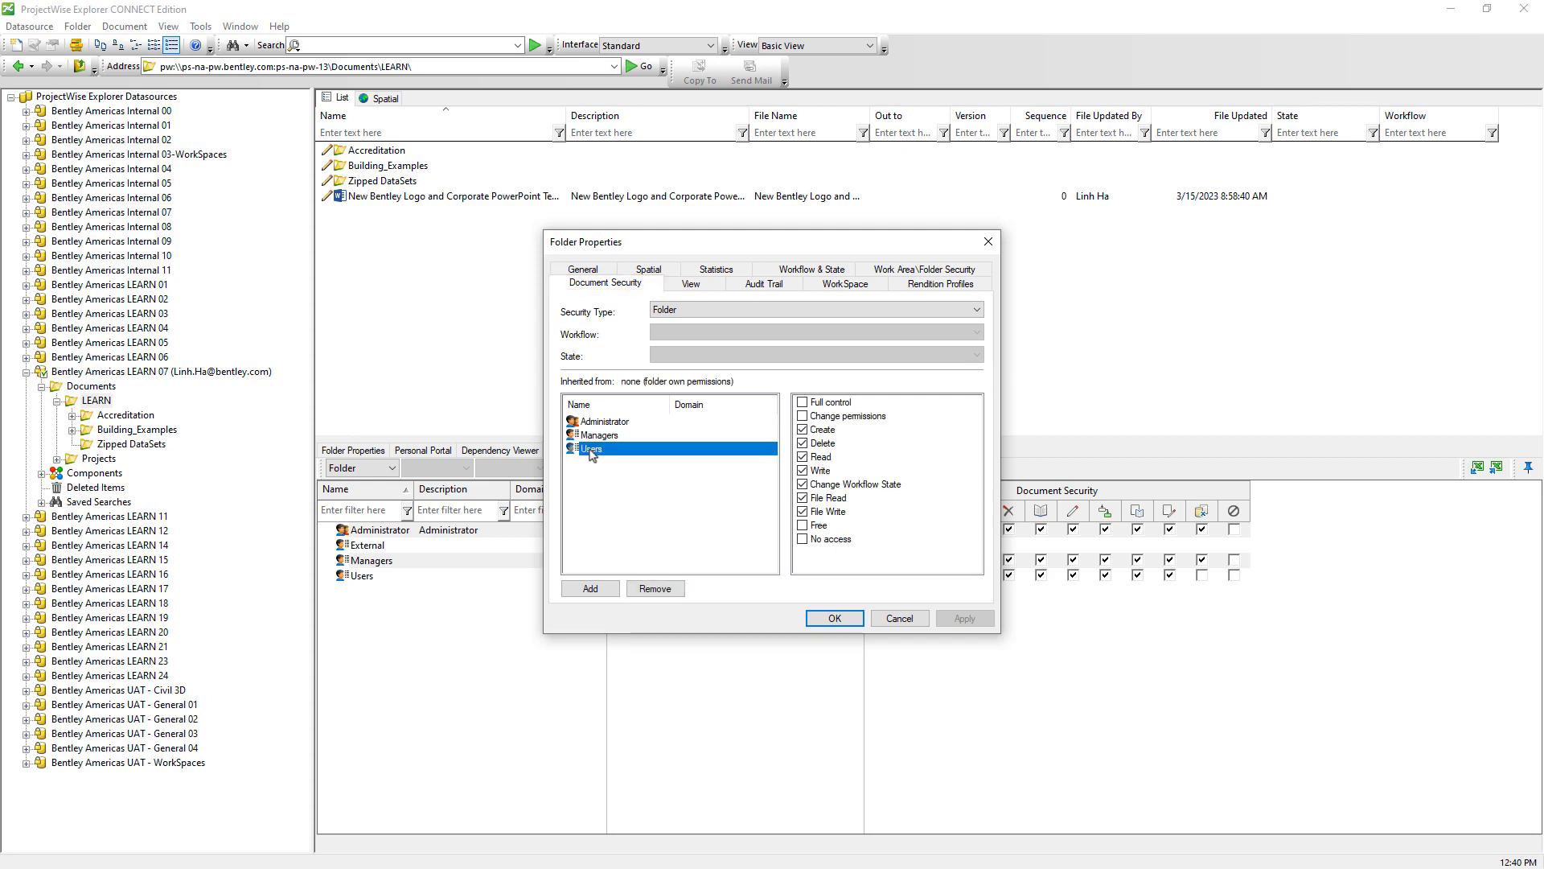
pyautogui.click(891, 620)
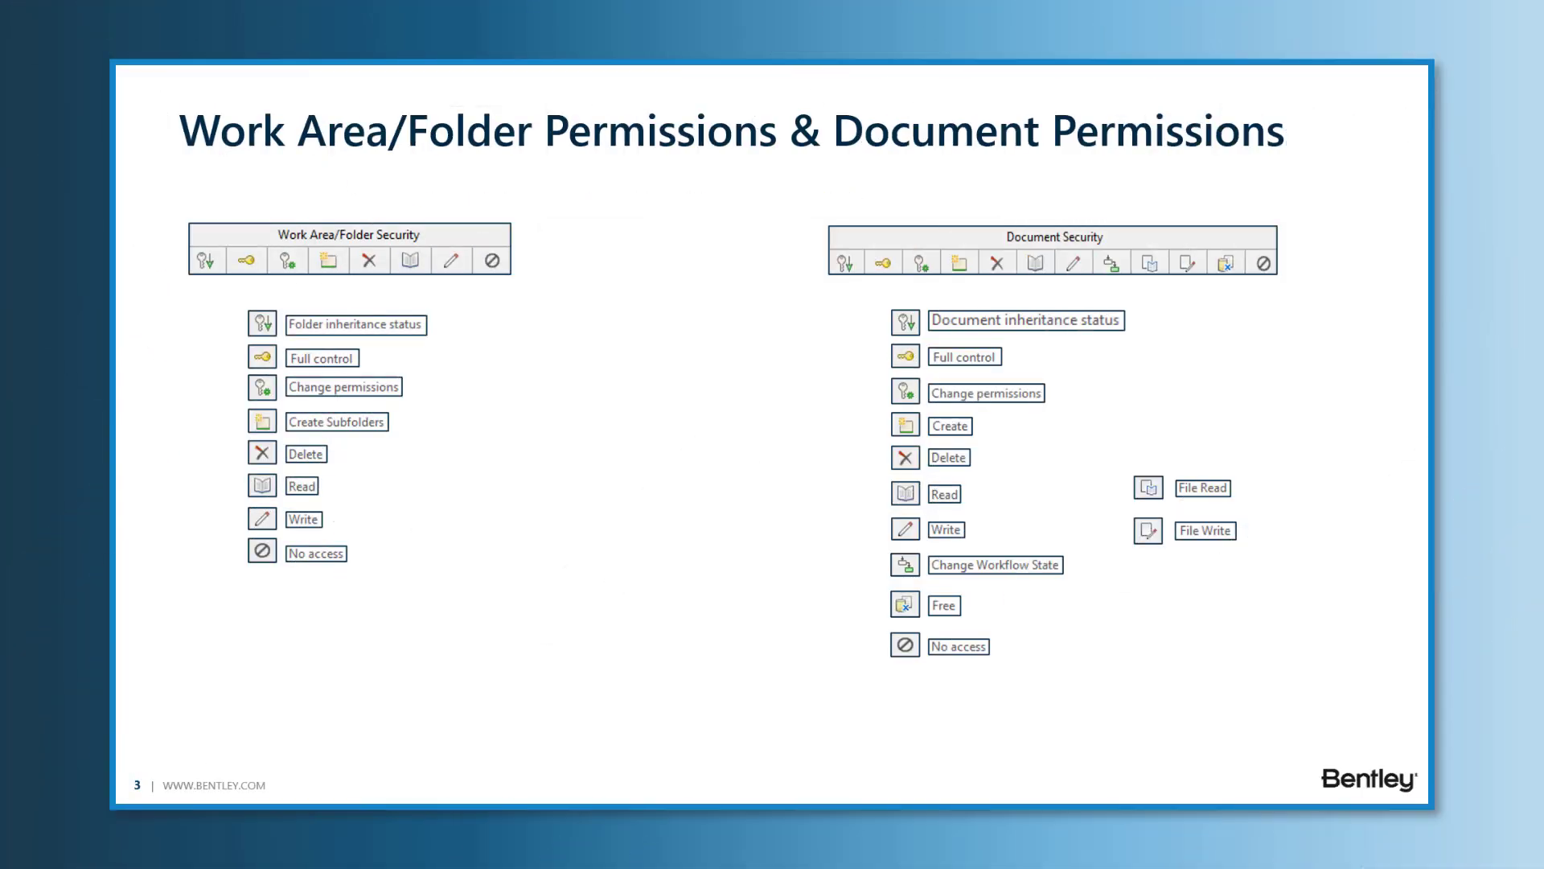
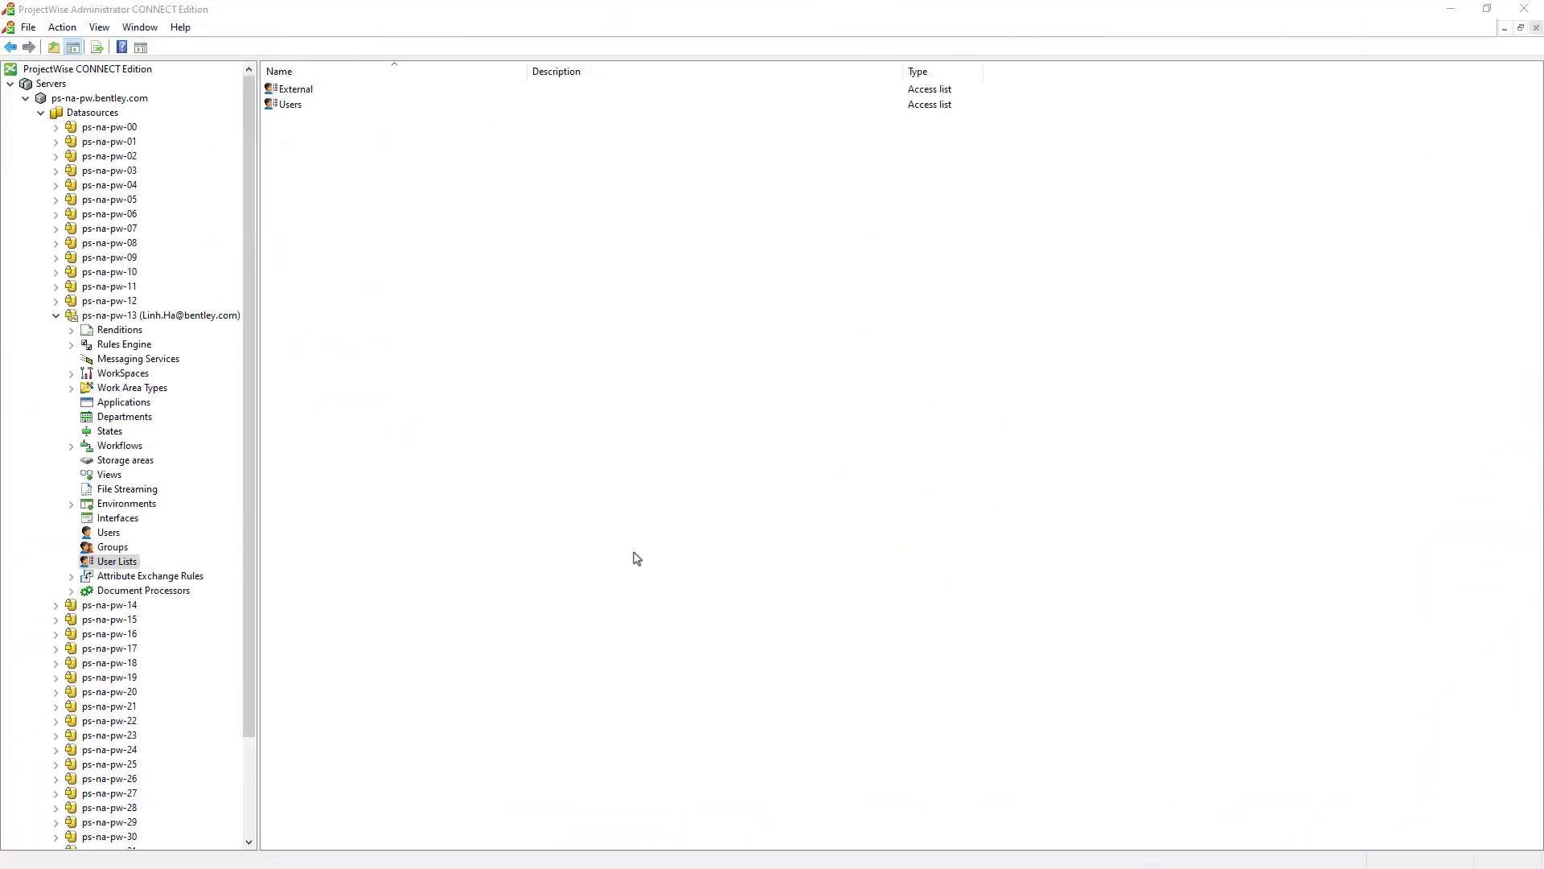
# Step: In ProjectWise Administrator, start a new access control user list named Managers in the ps-na-pw-13 datasource
pyautogui.click(123, 563)
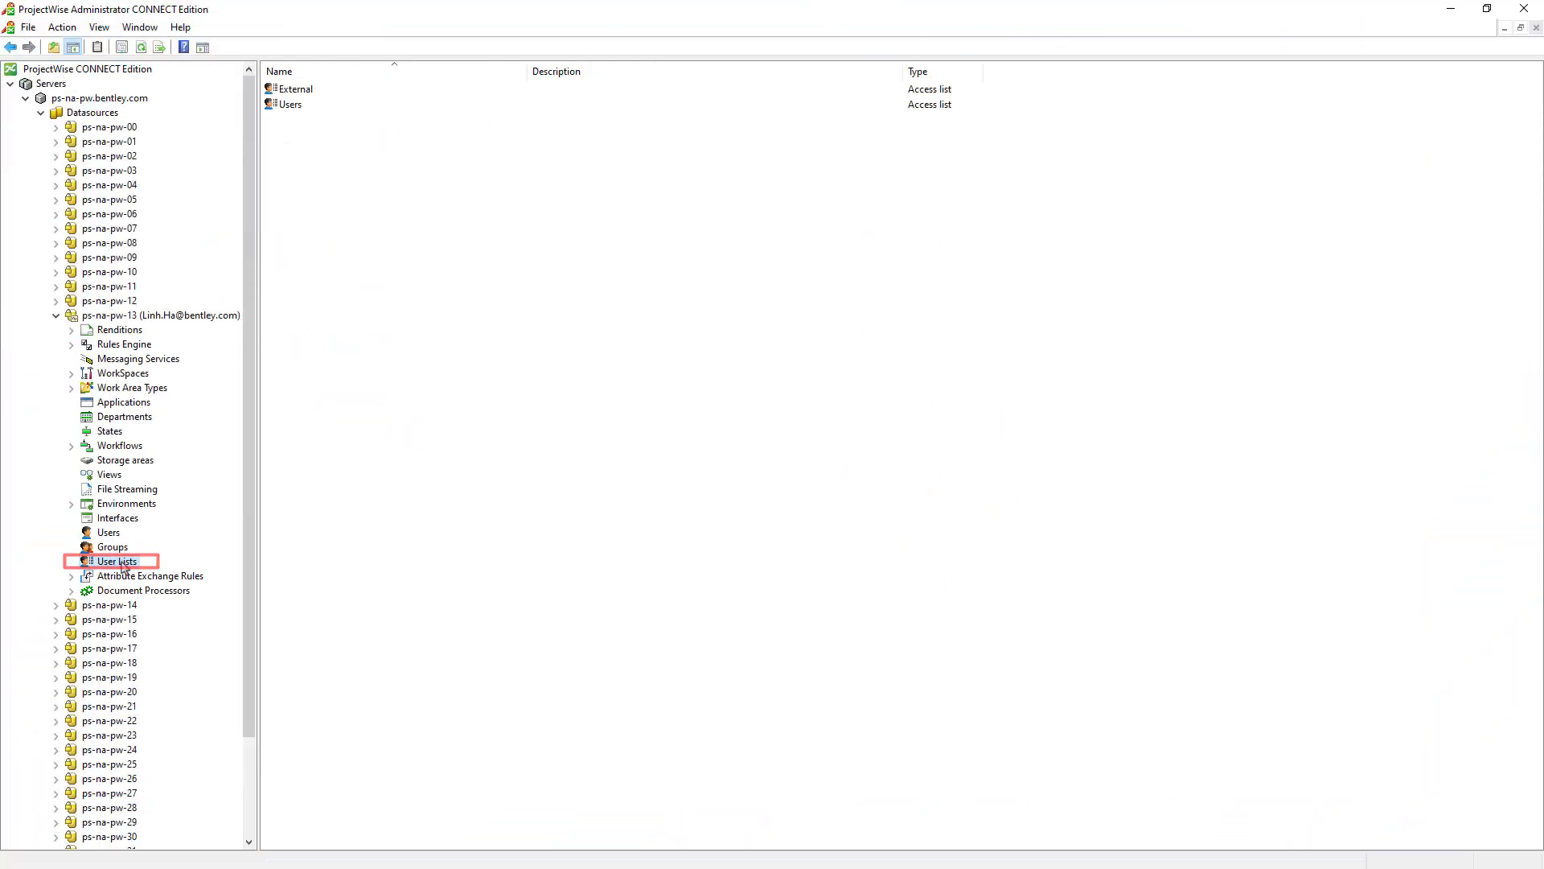
pyautogui.rightClick(123, 563)
pyautogui.moveTo(225, 596)
pyautogui.click(431, 596)
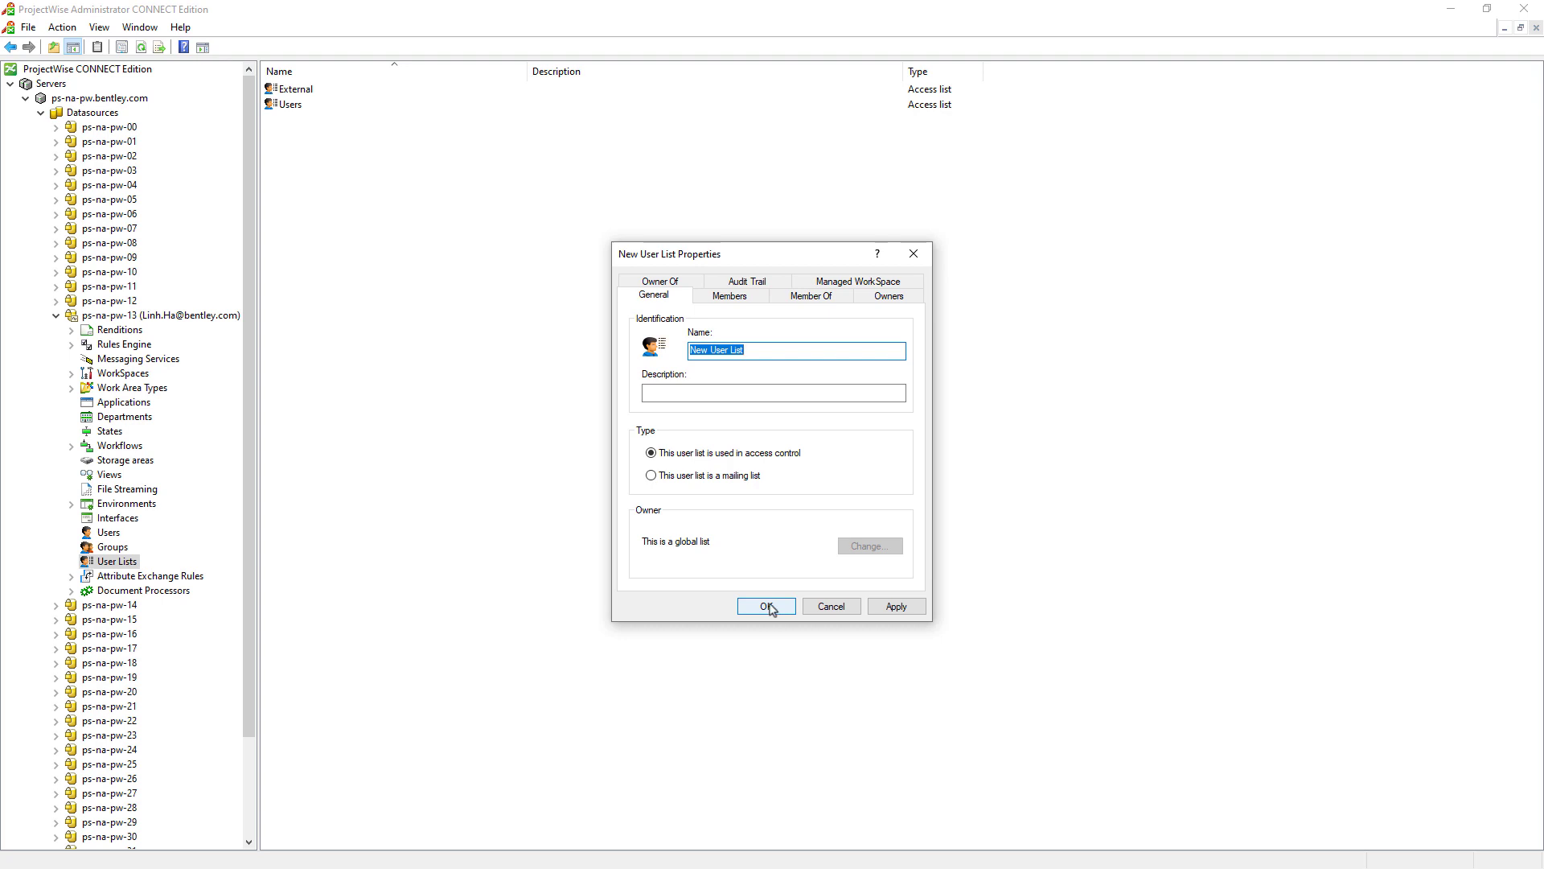
pyautogui.write('Managers')
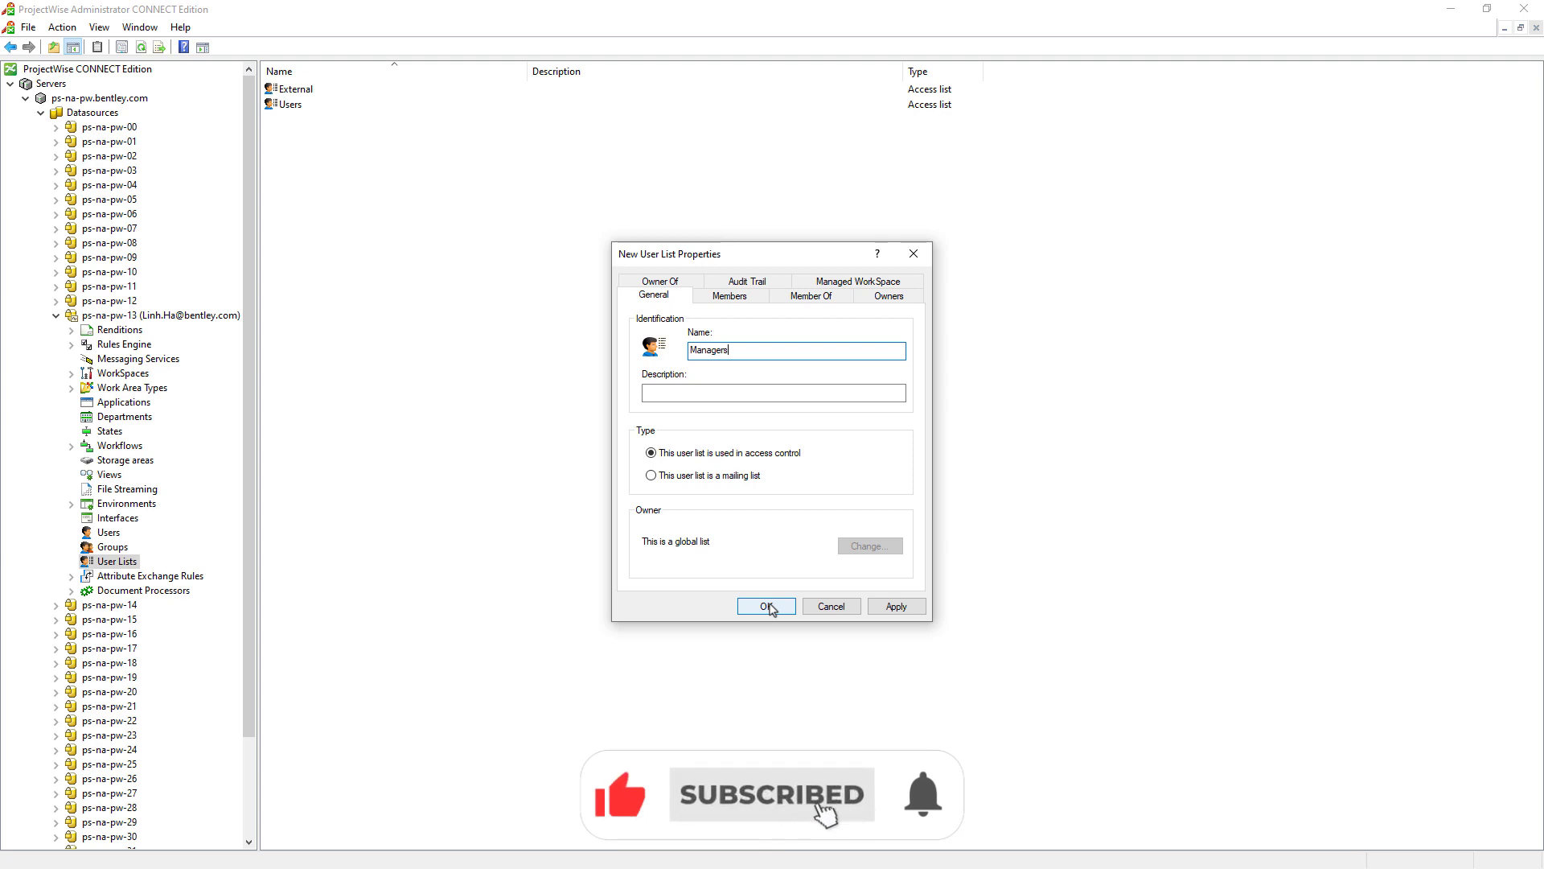
# Step: Add Project Leaders and Coordinator as members of the Managers user list and save the list
pyautogui.click(741, 297)
pyautogui.click(665, 568)
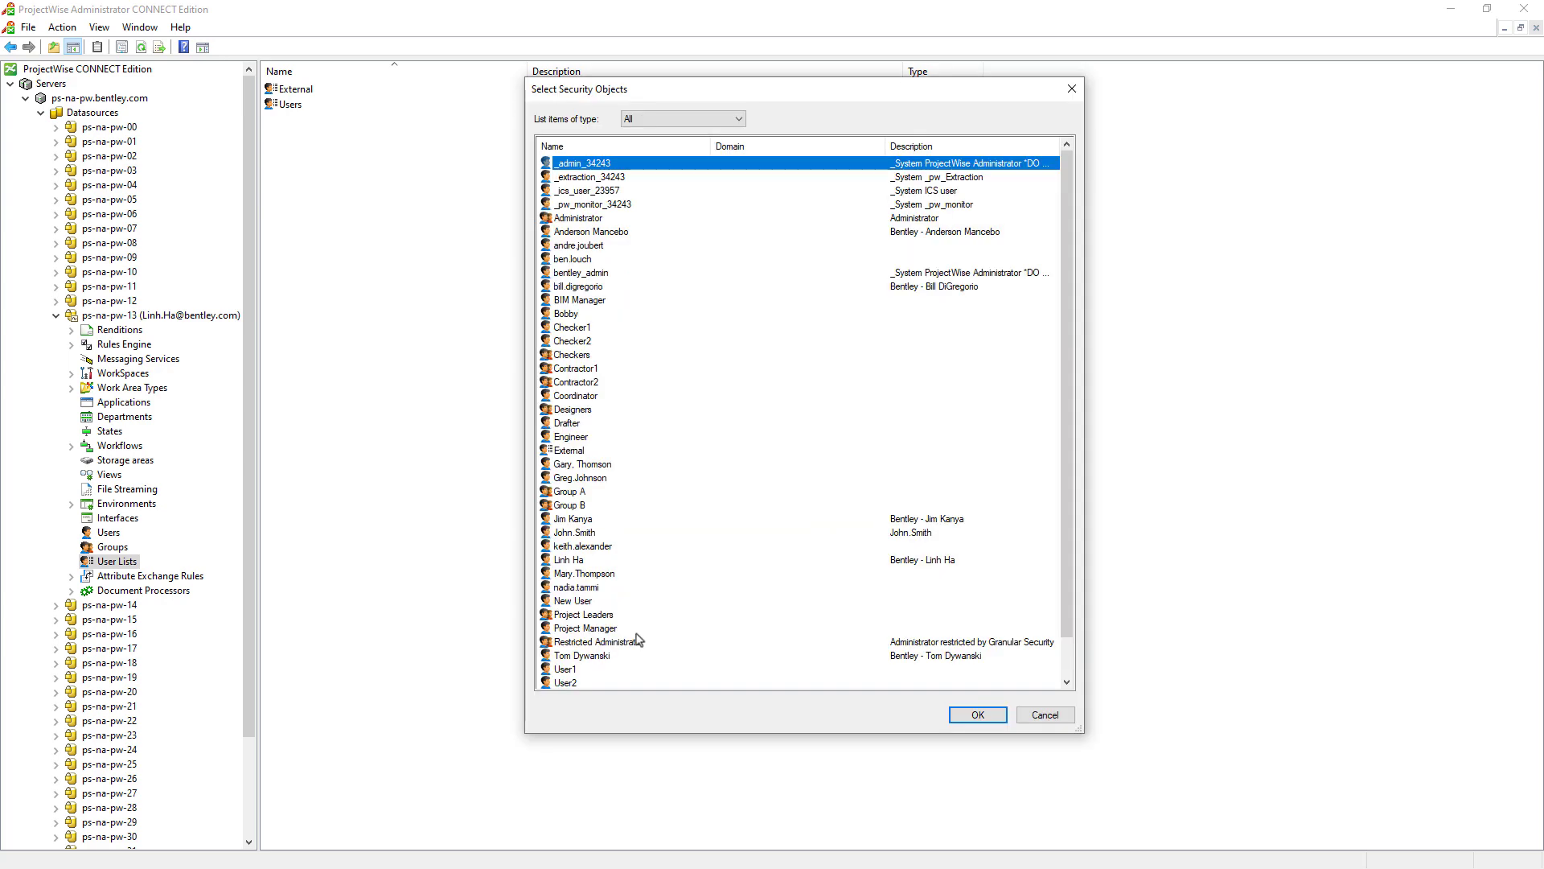
pyautogui.click(625, 617)
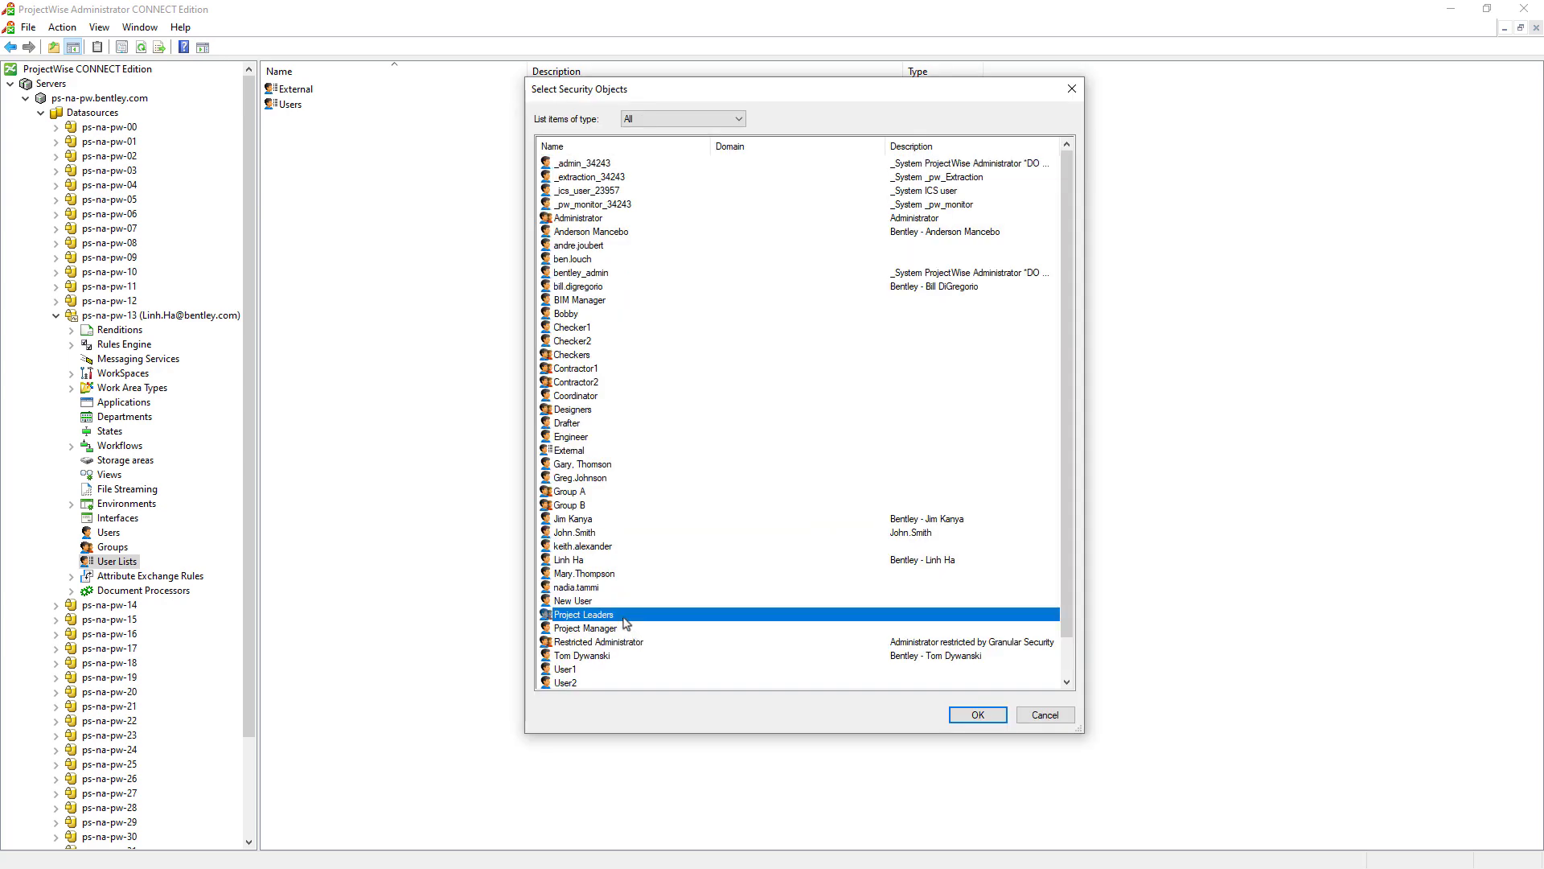
pyautogui.keyDown('ctrl'); pyautogui.click(601, 397); pyautogui.keyUp('ctrl')
pyautogui.click(973, 716)
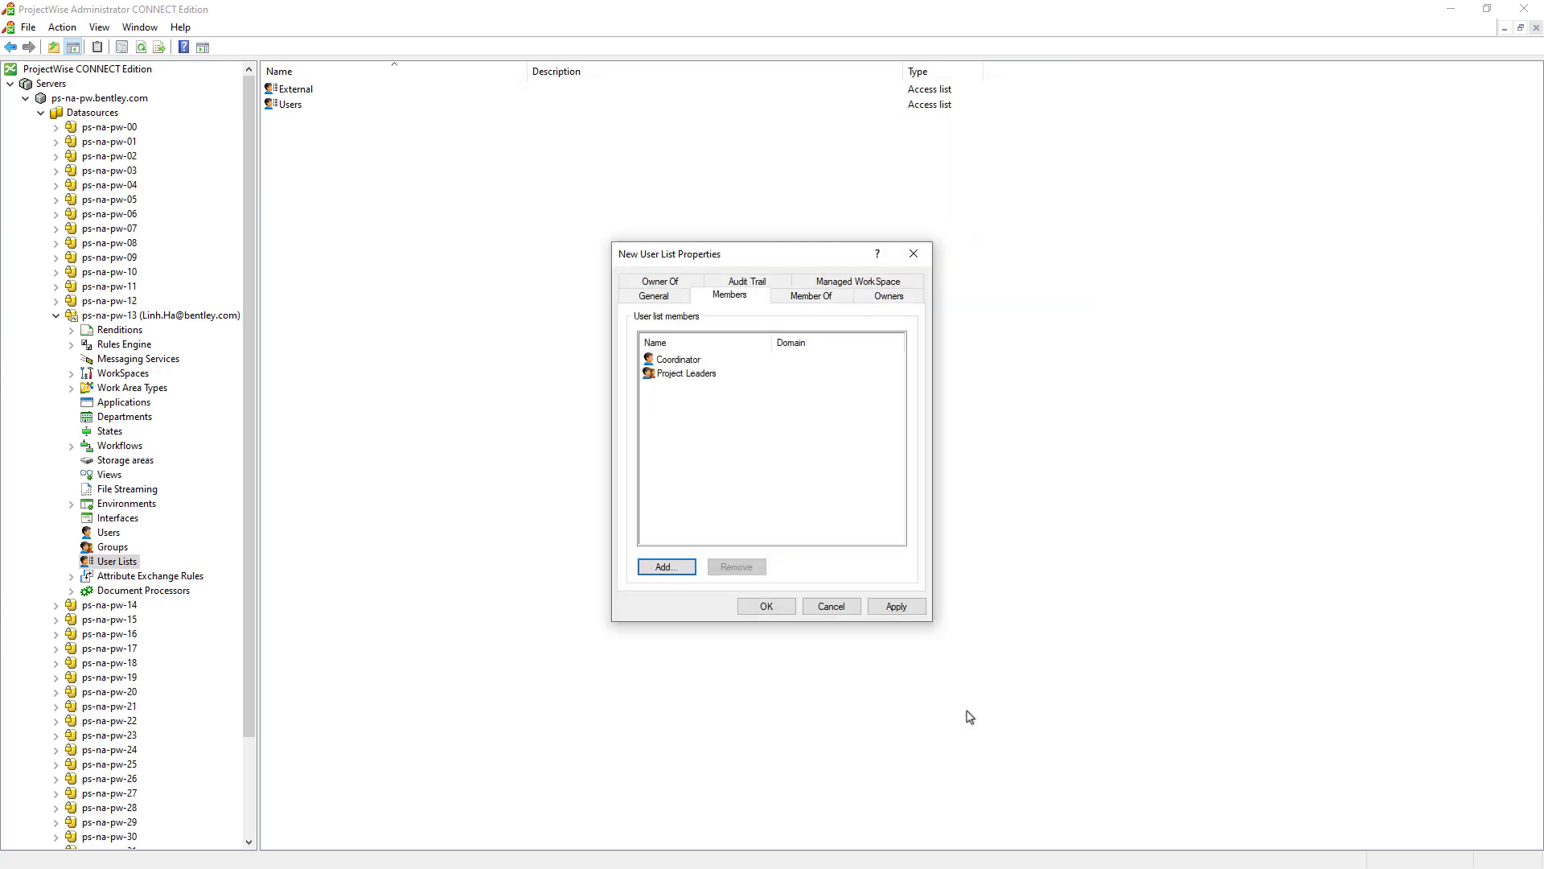
pyautogui.click(782, 609)
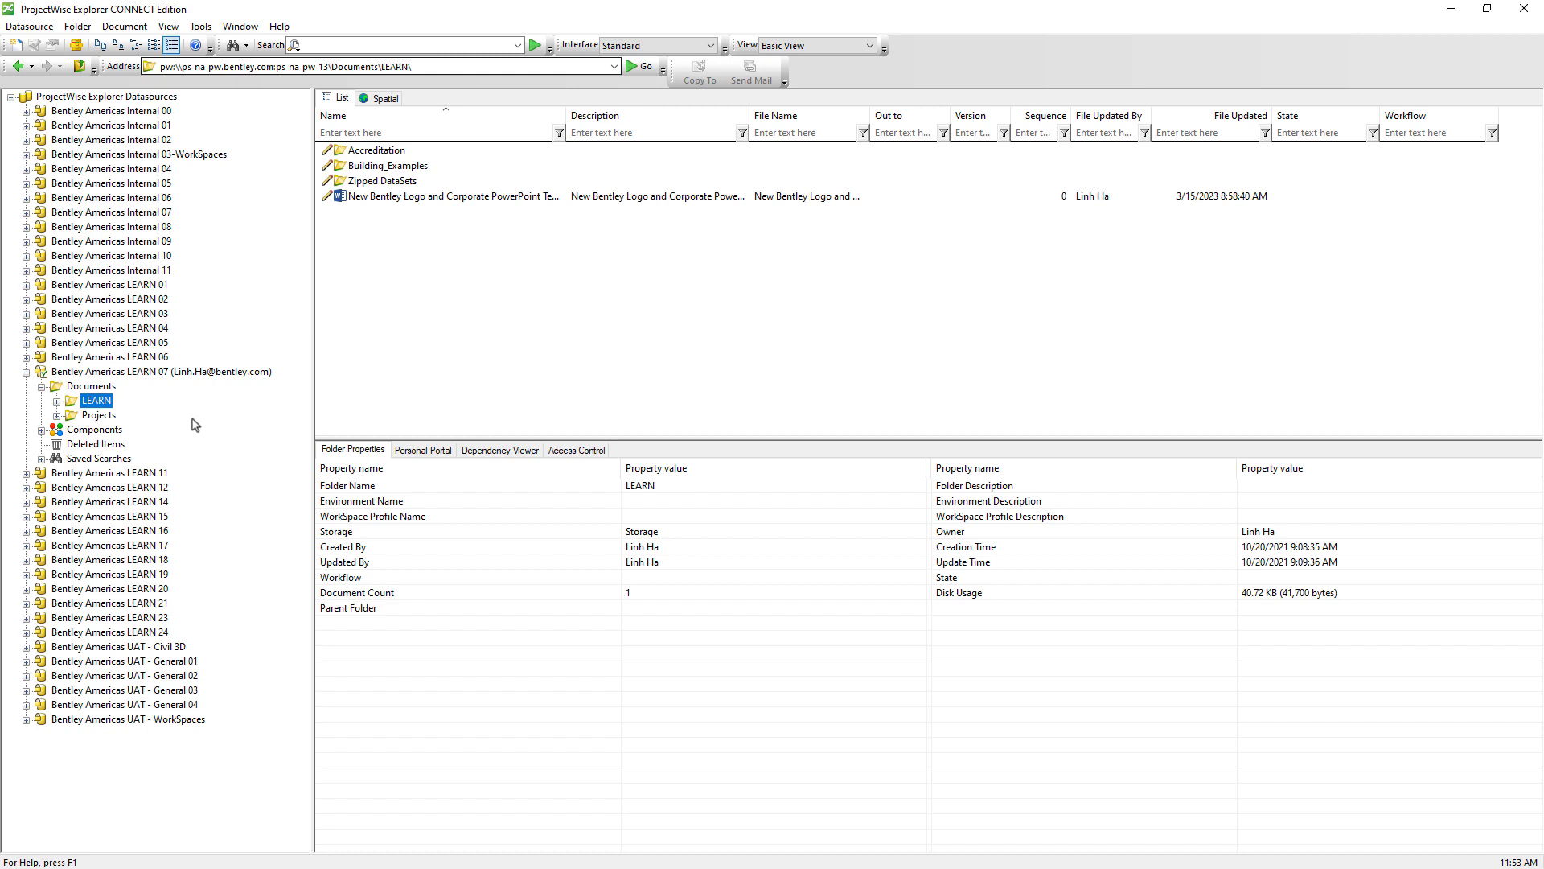
# Step: In ProjectWise Explorer, add the Administrator group to the LEARN folder's folder and document access control, with full control for both
pyautogui.click(579, 452)
pyautogui.click(581, 469)
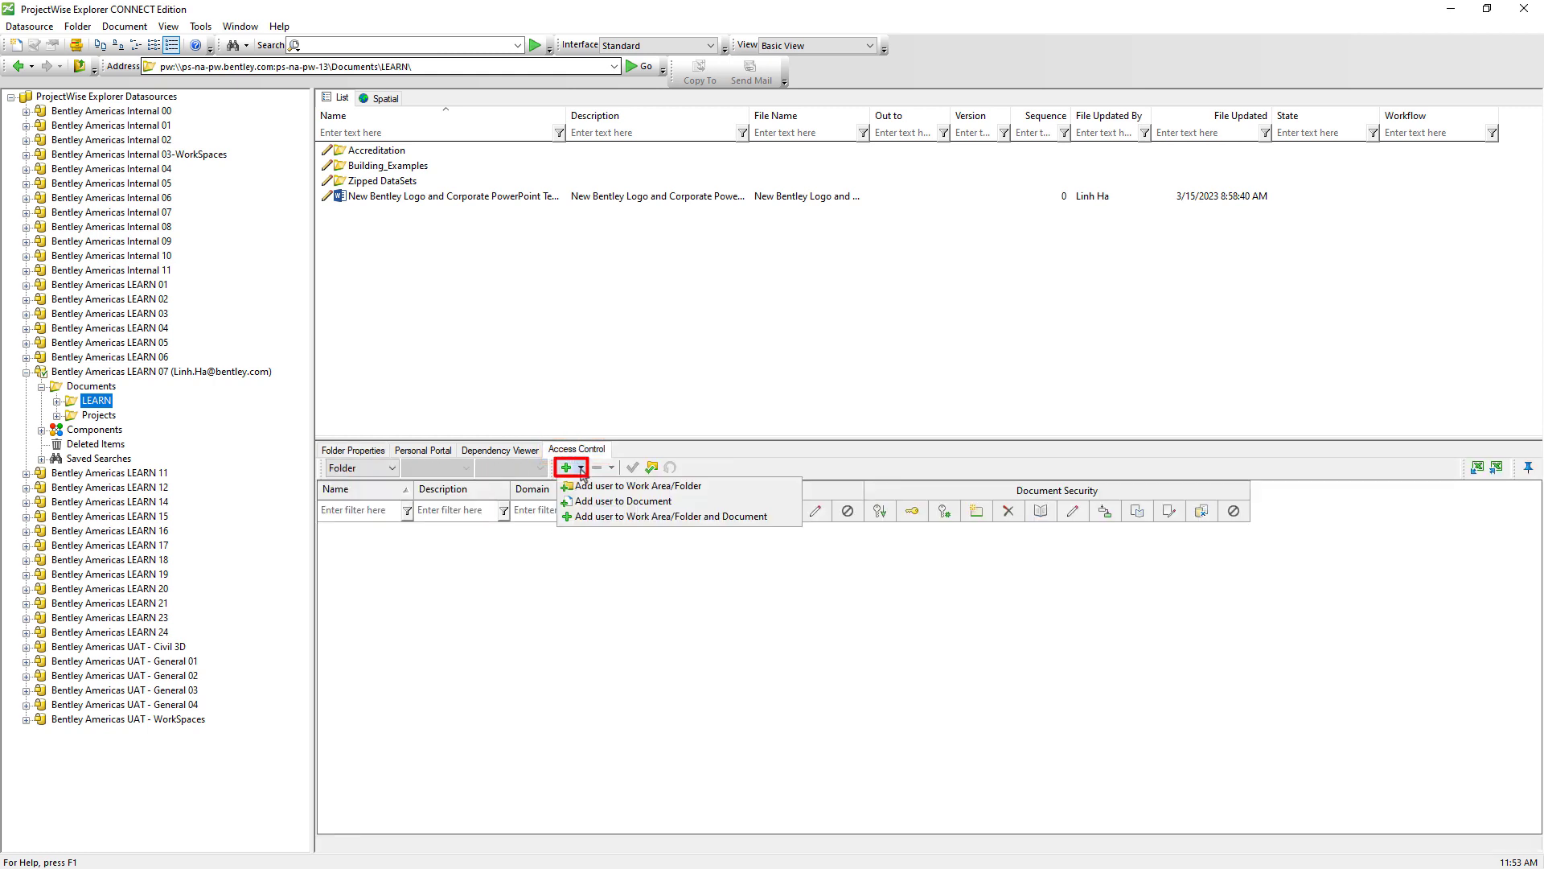
pyautogui.click(596, 521)
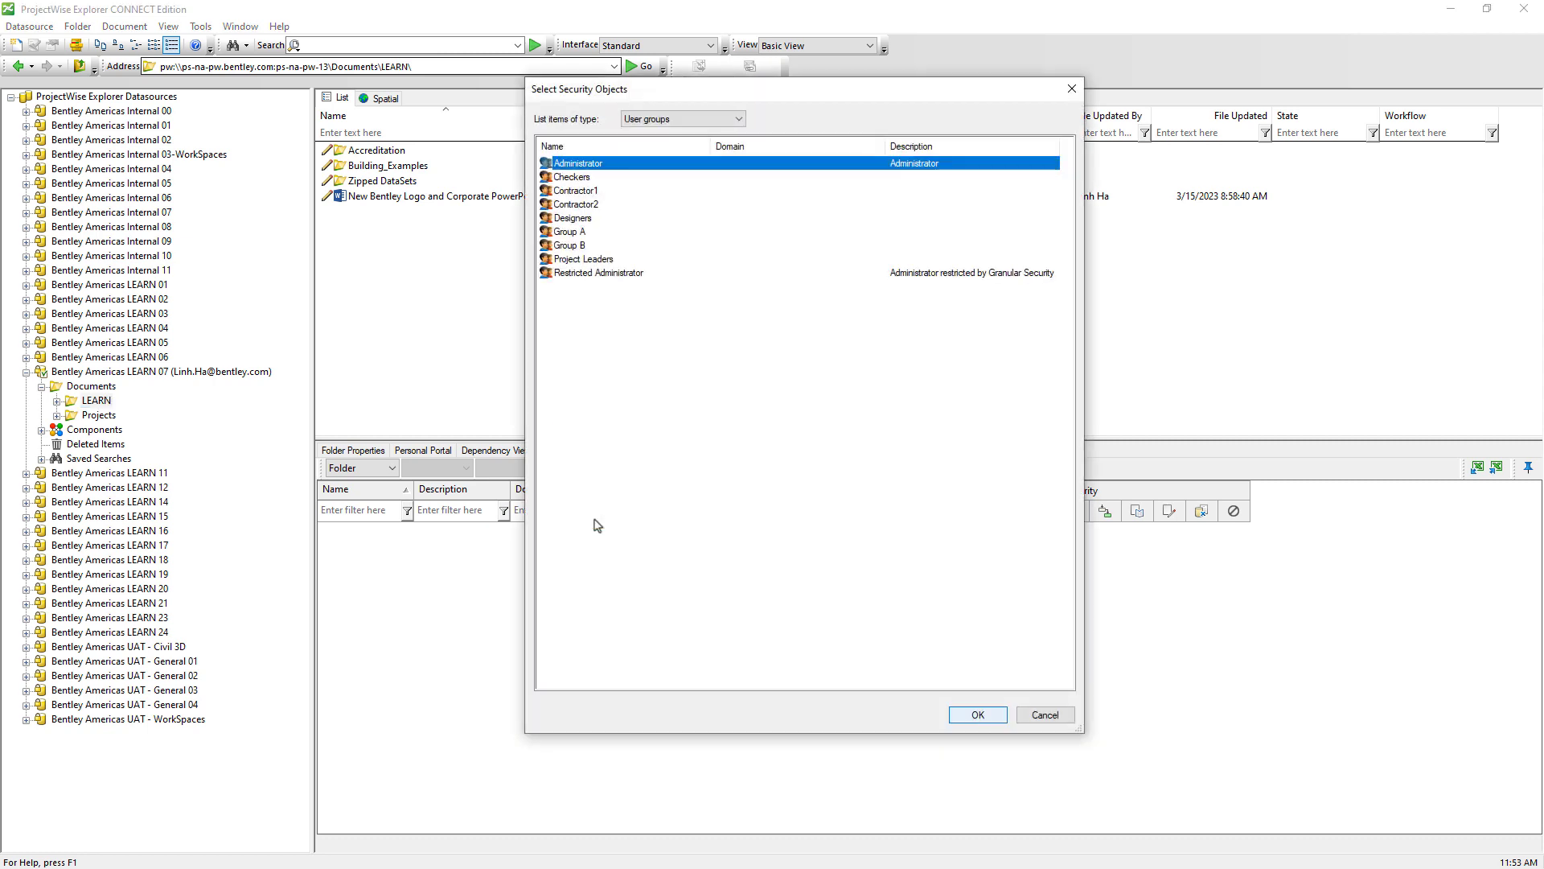
pyautogui.press('Return')
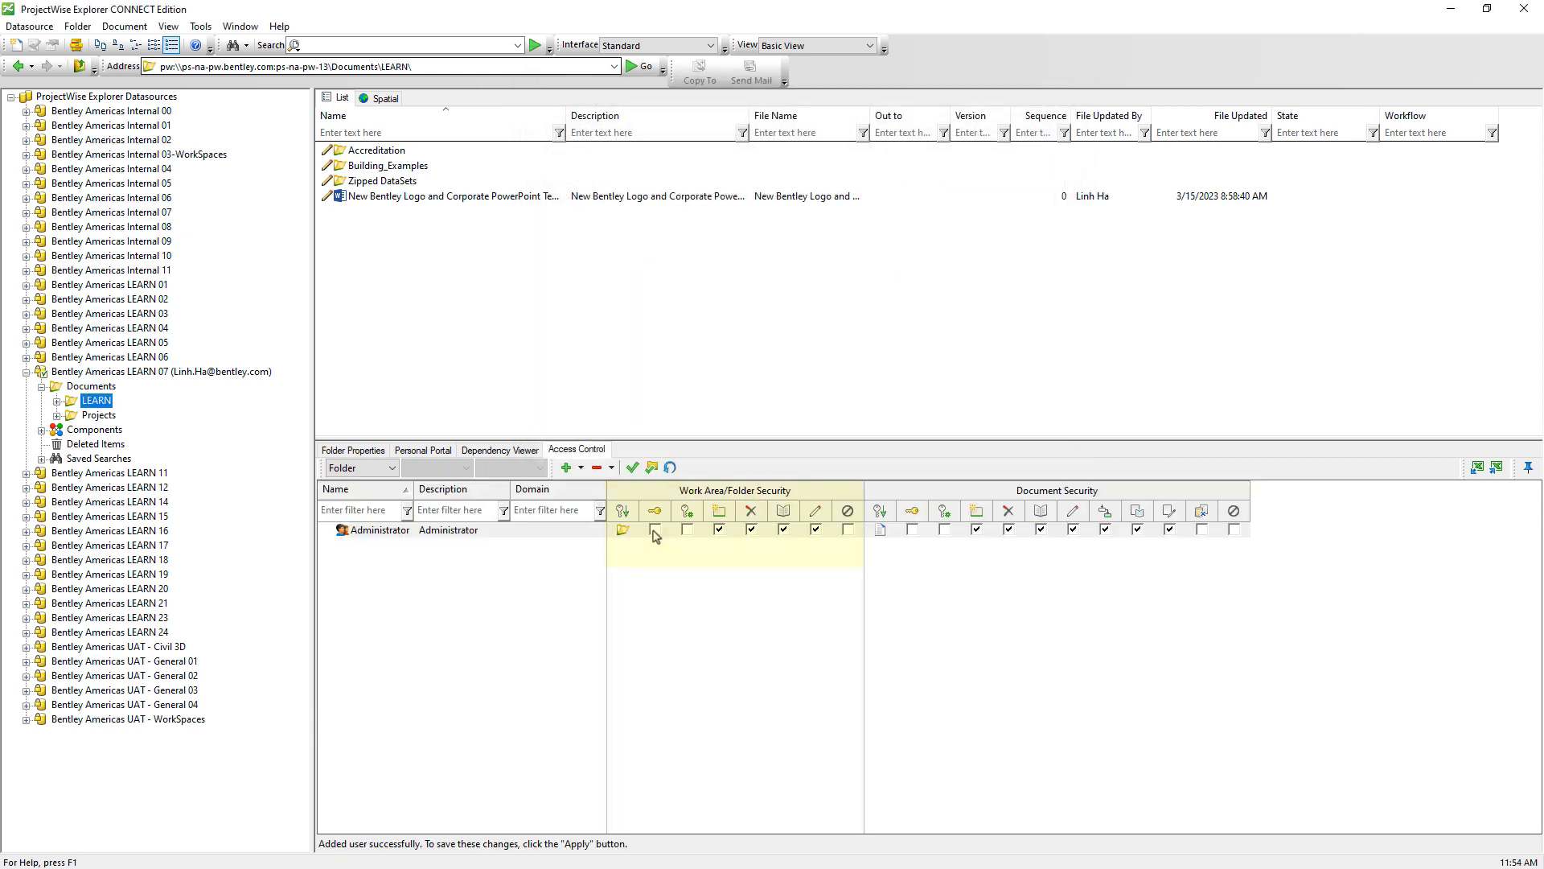
pyautogui.click(654, 530)
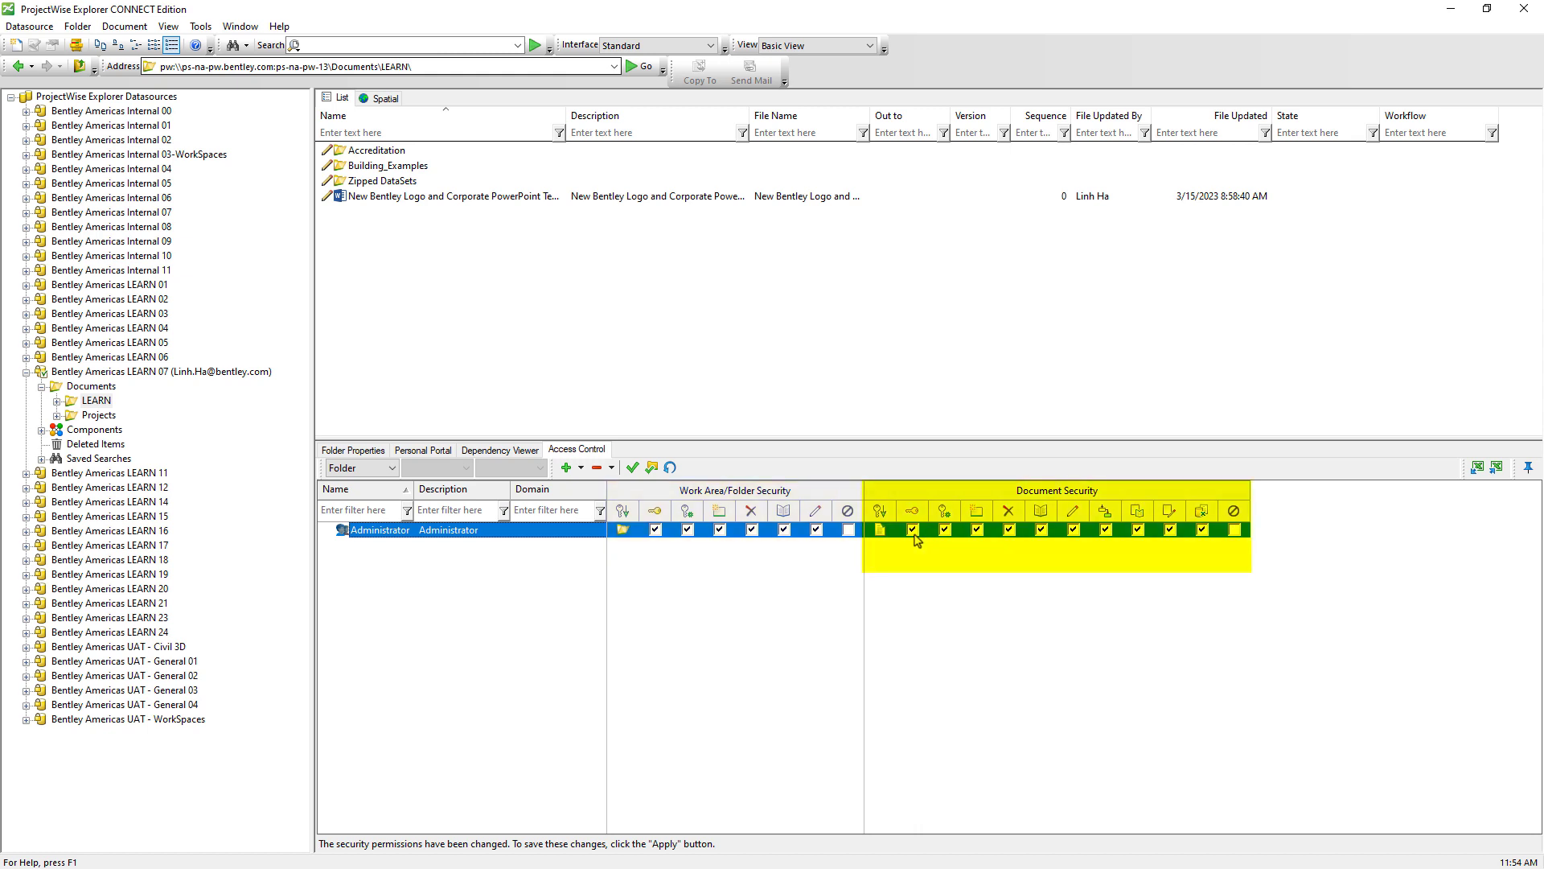
# Step: Add the Managers and Users access lists to the LEARN folder's work area/folder and document access control
pyautogui.click(581, 468)
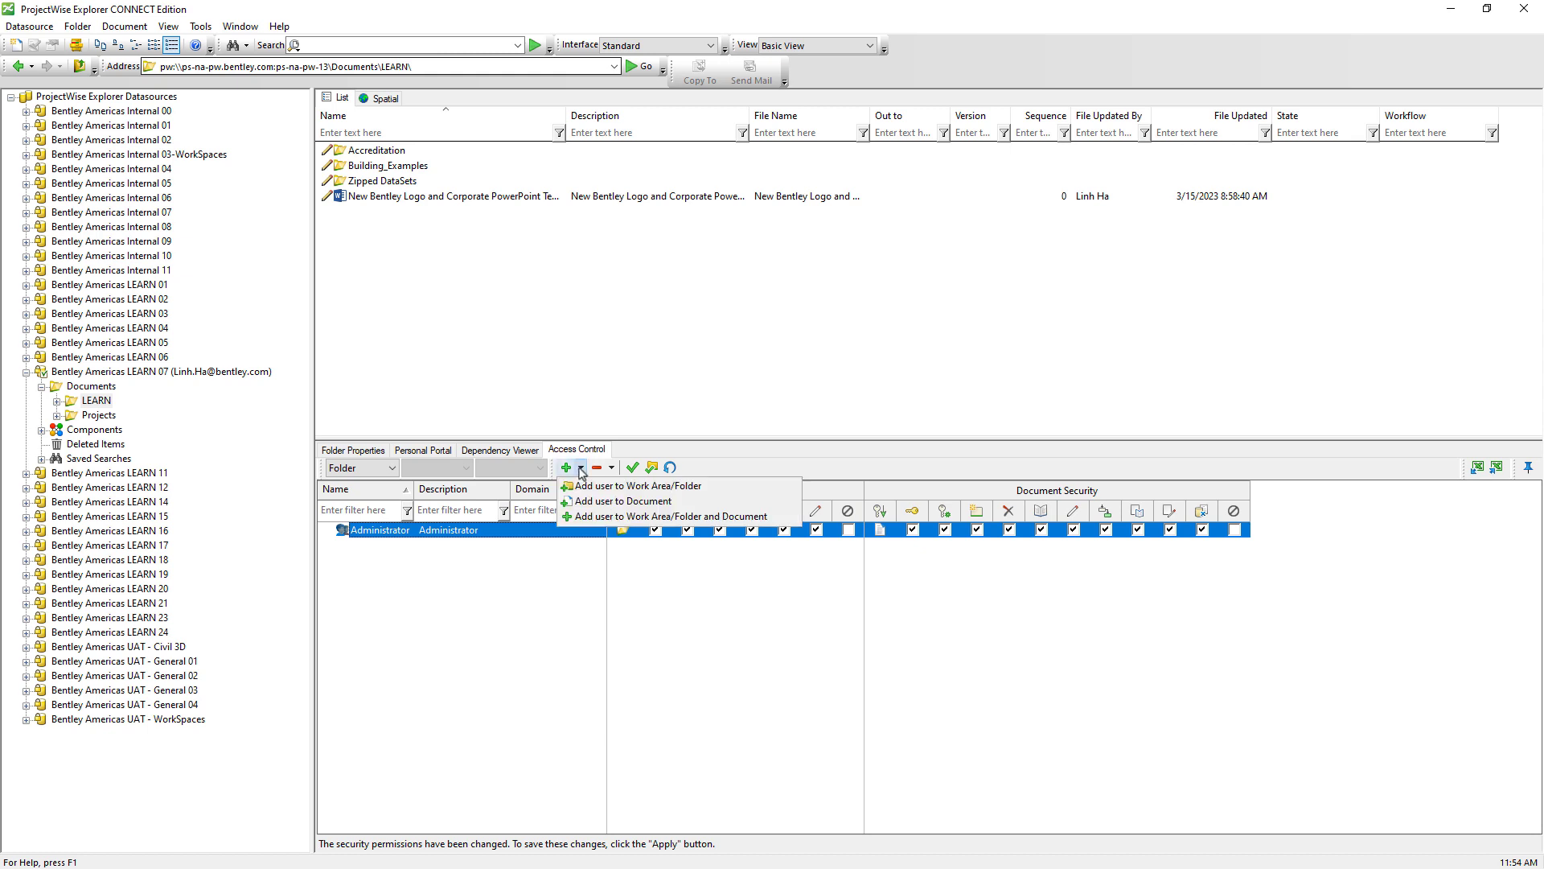
pyautogui.click(637, 519)
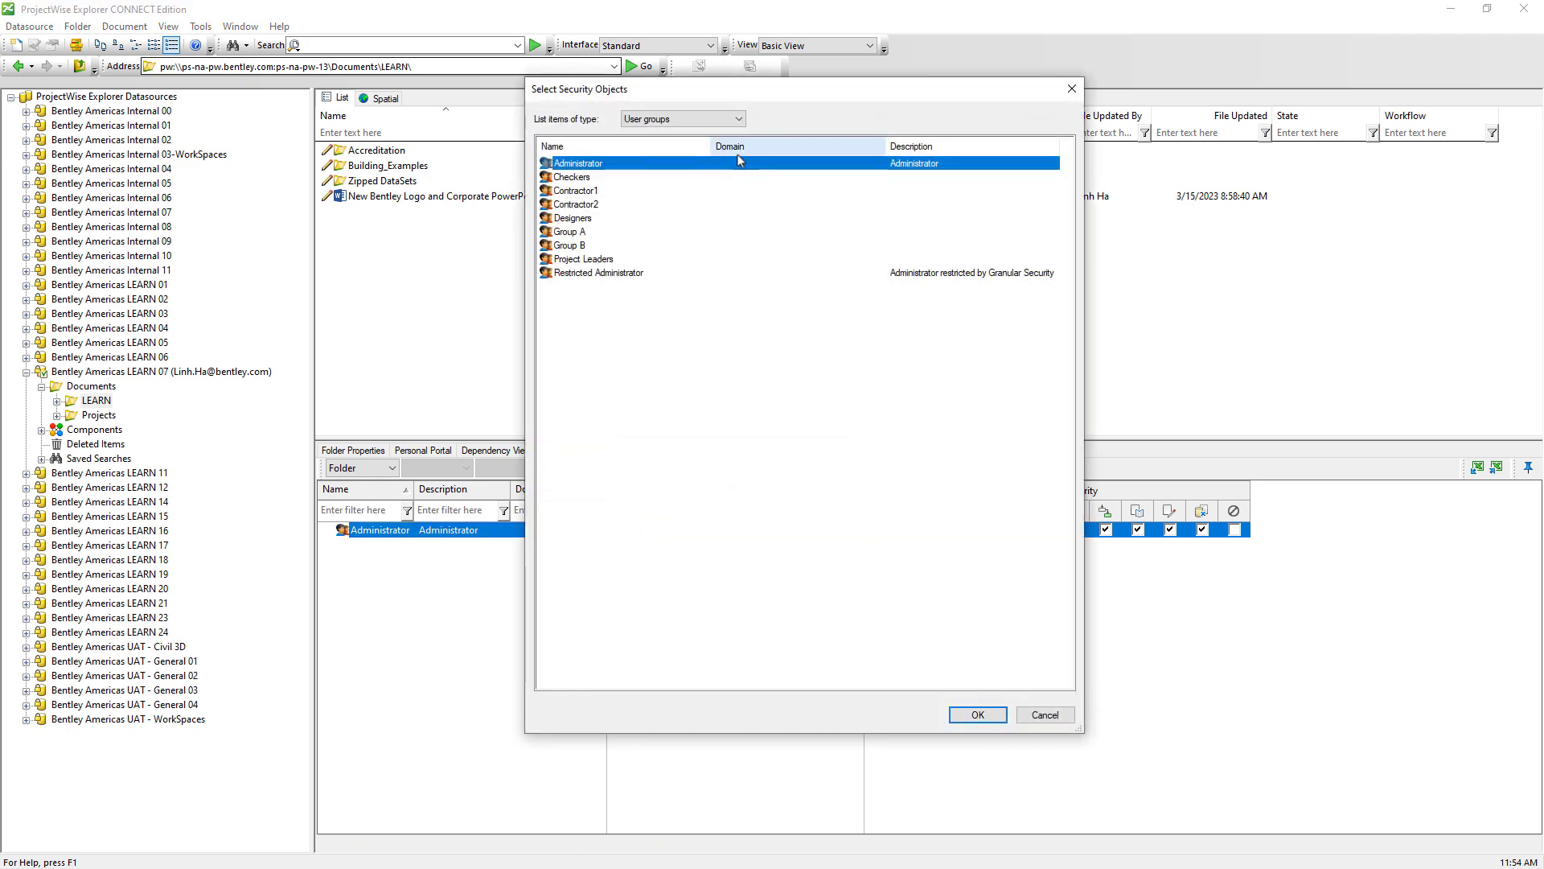
pyautogui.click(737, 119)
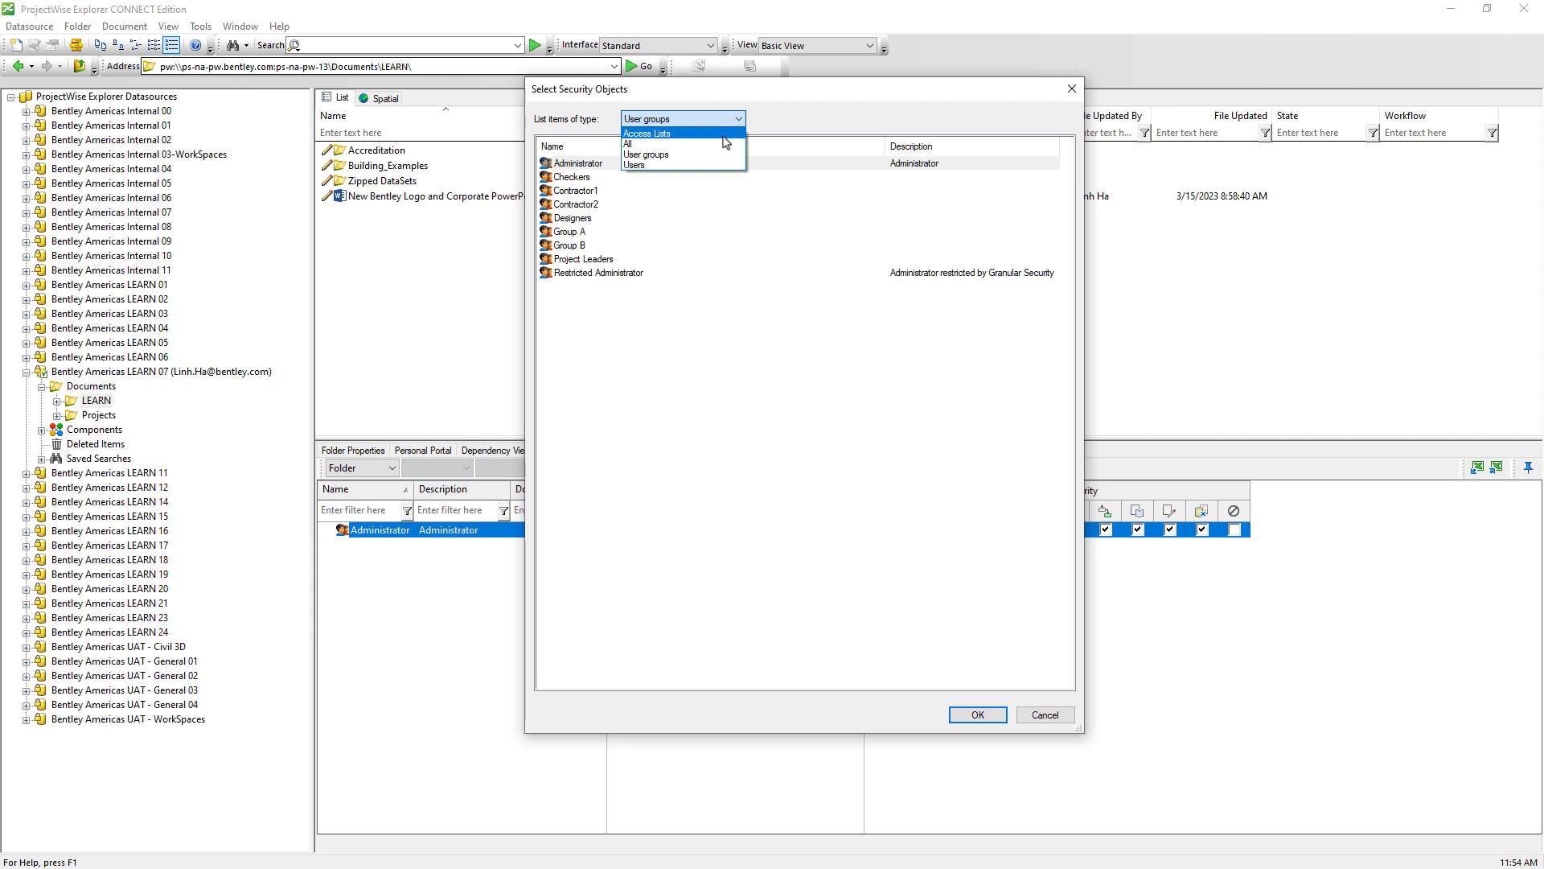
pyautogui.click(723, 136)
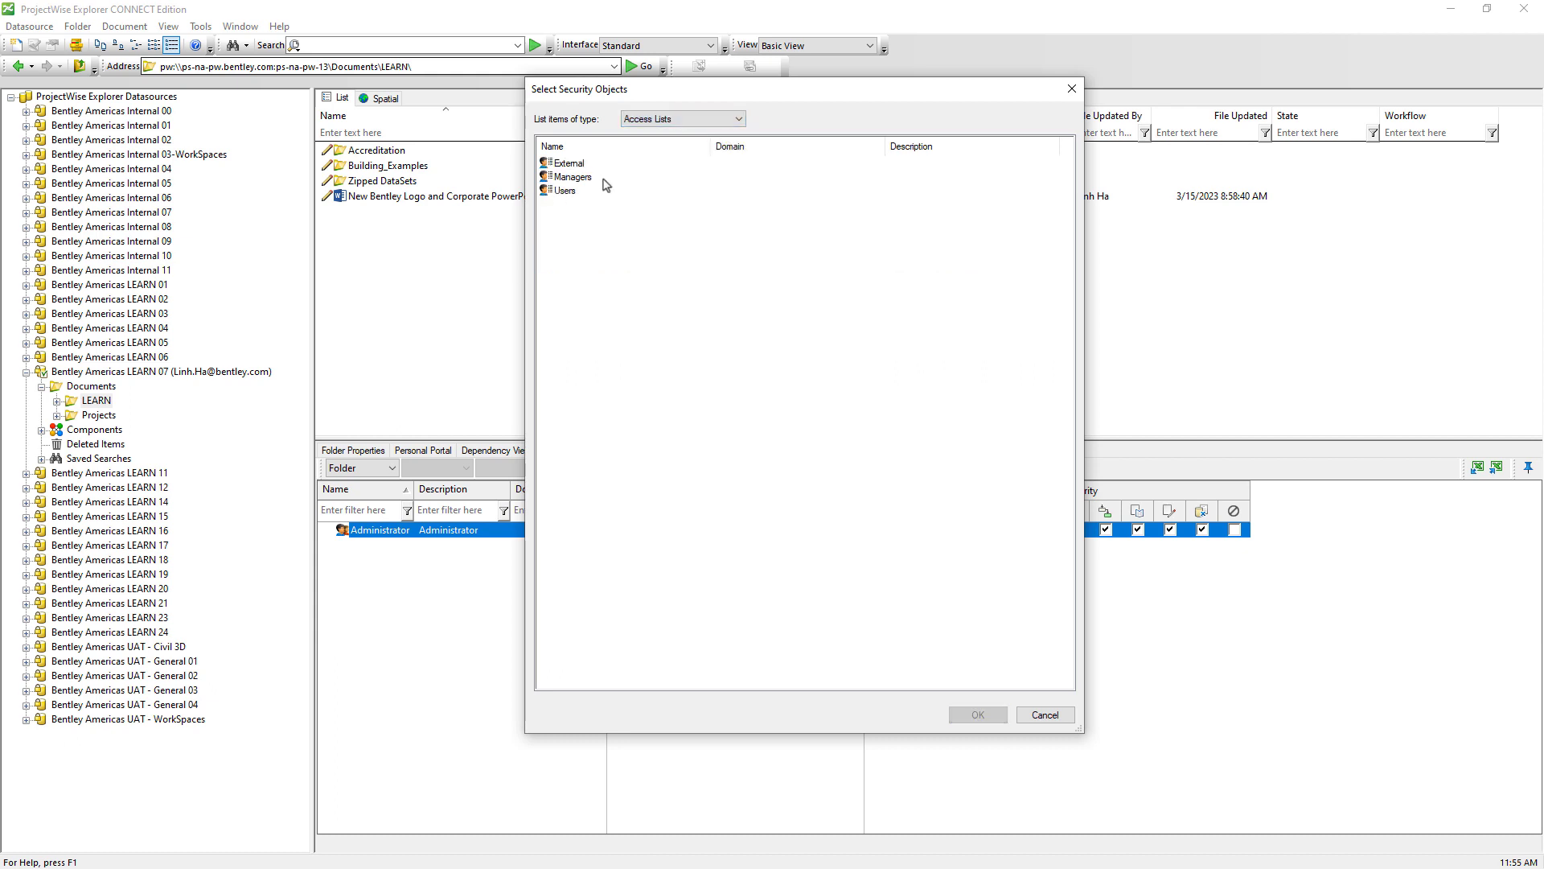
pyautogui.click(572, 177)
pyautogui.keyDown('shift'); pyautogui.click(604, 191); pyautogui.keyUp('shift')
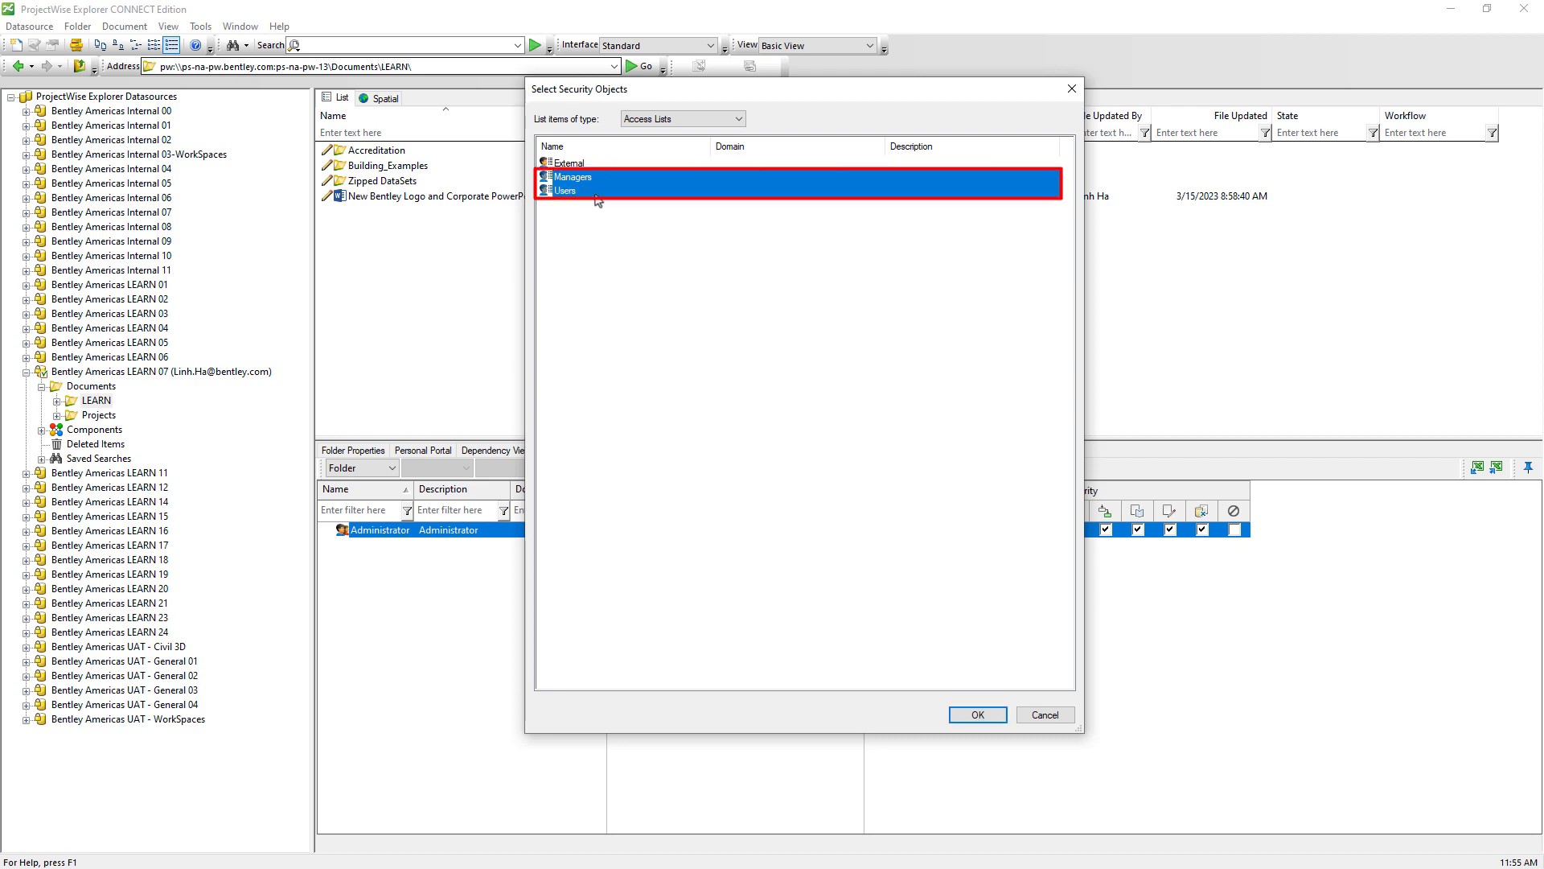
pyautogui.click(978, 715)
# Step: Grant Managers the Free permission in document security, and restrict Users to Read only in work area/folder security
pyautogui.click(444, 547)
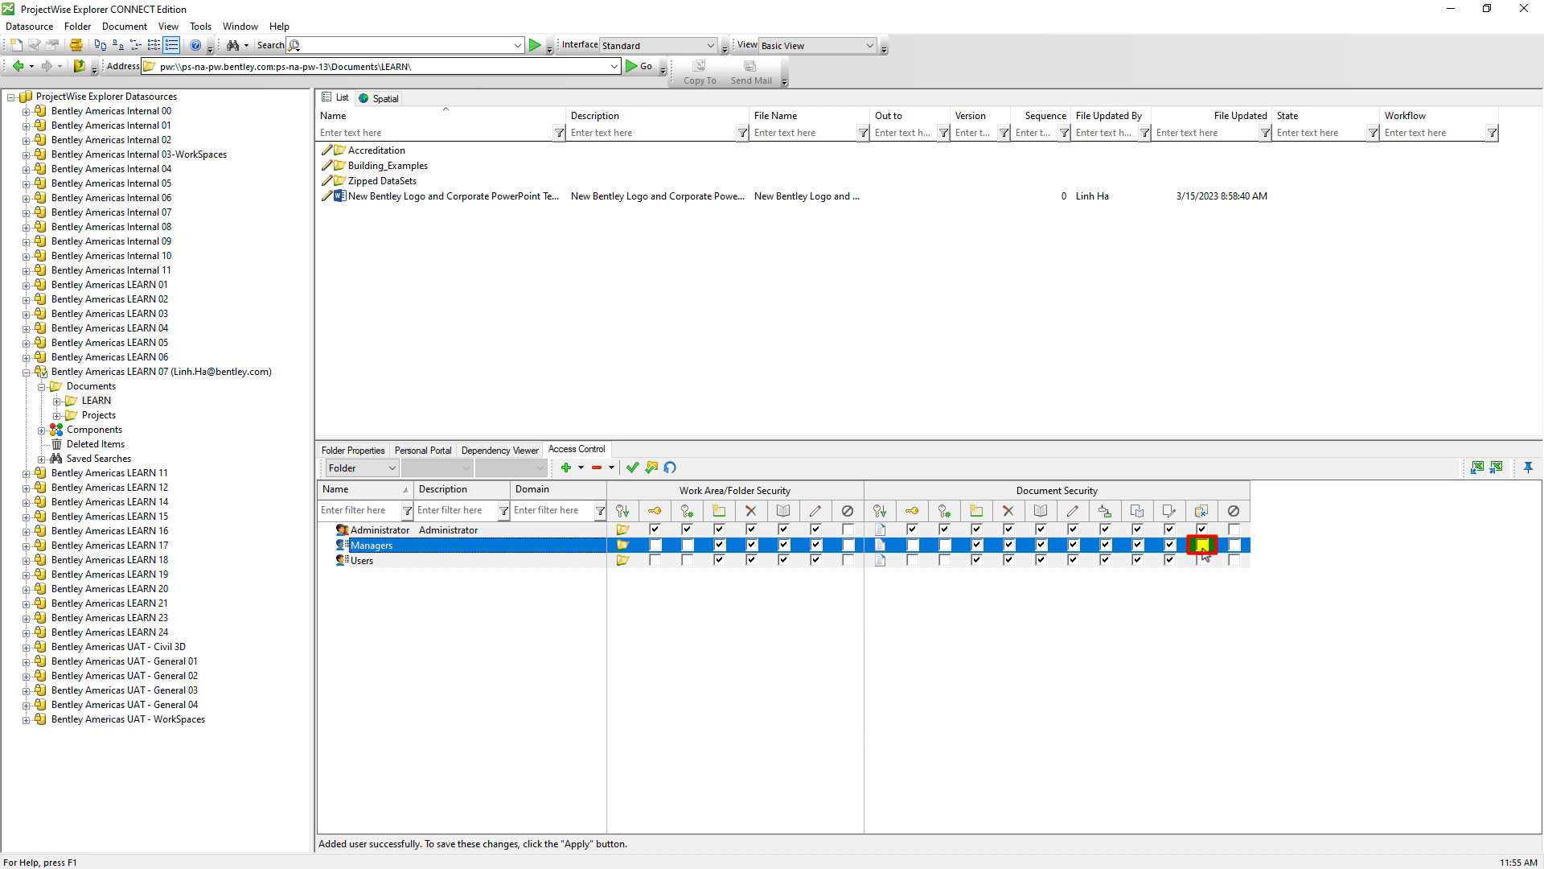
pyautogui.click(1203, 547)
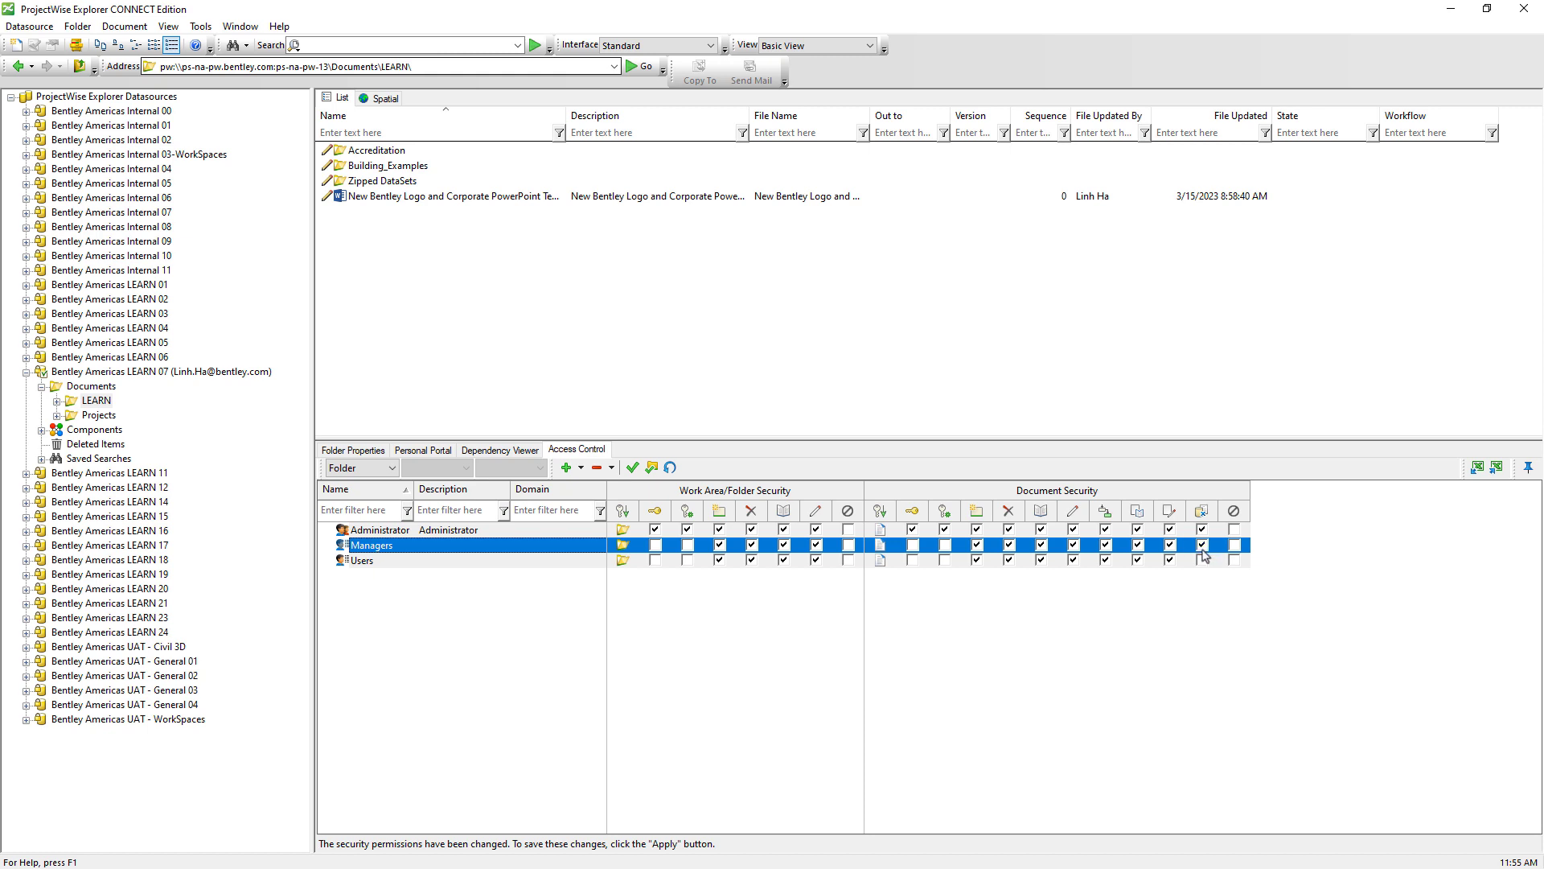
pyautogui.click(429, 564)
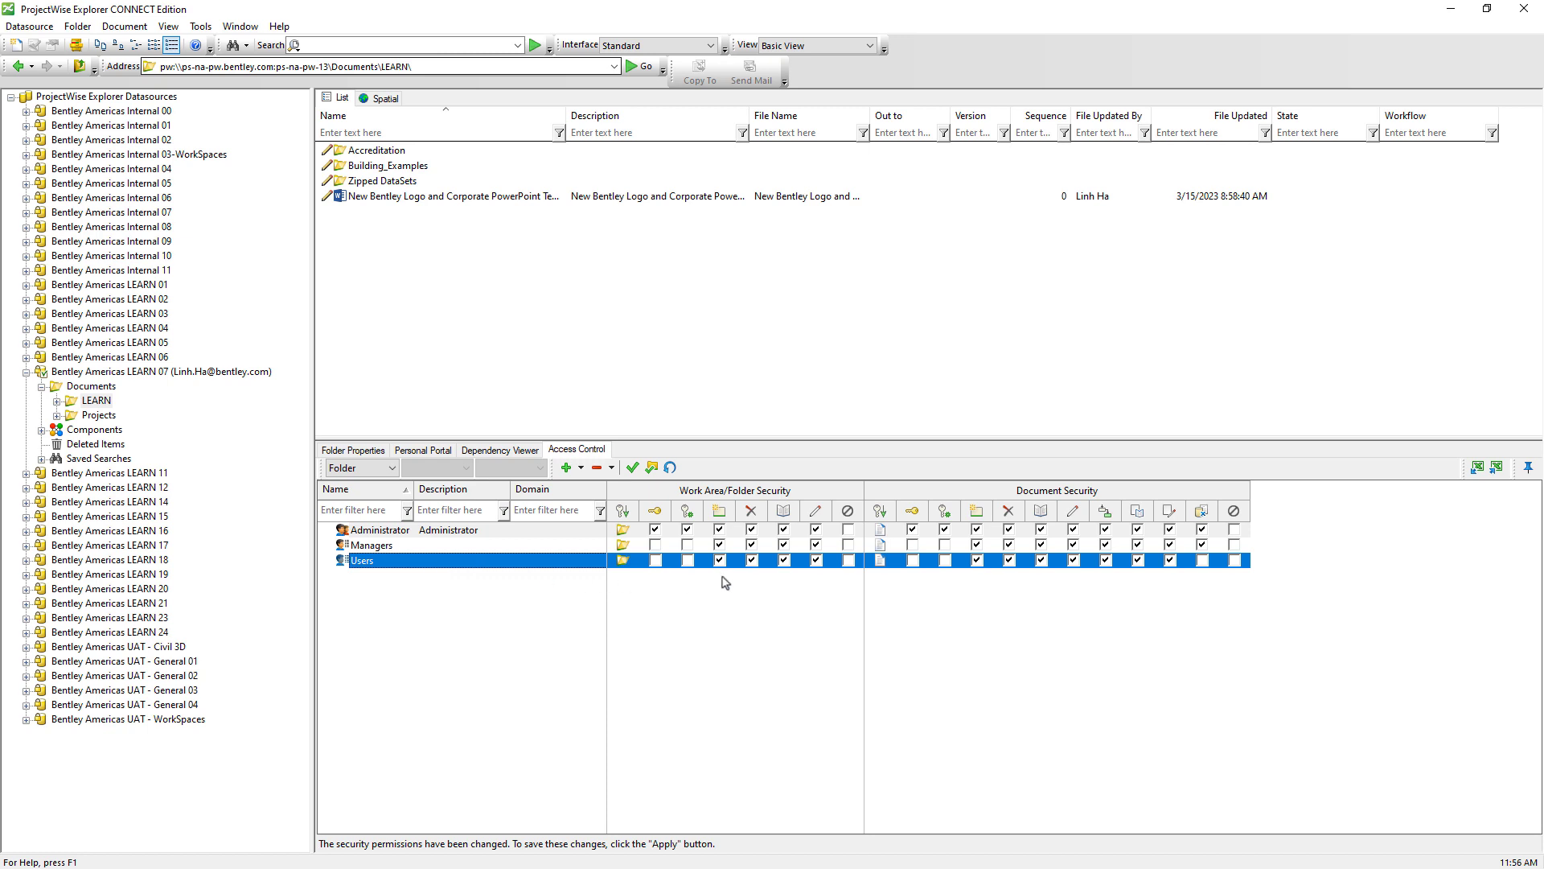
pyautogui.click(848, 559)
# Step: Add the External access list to work area/folder security only, and restrict its permissions to Read
pyautogui.click(580, 468)
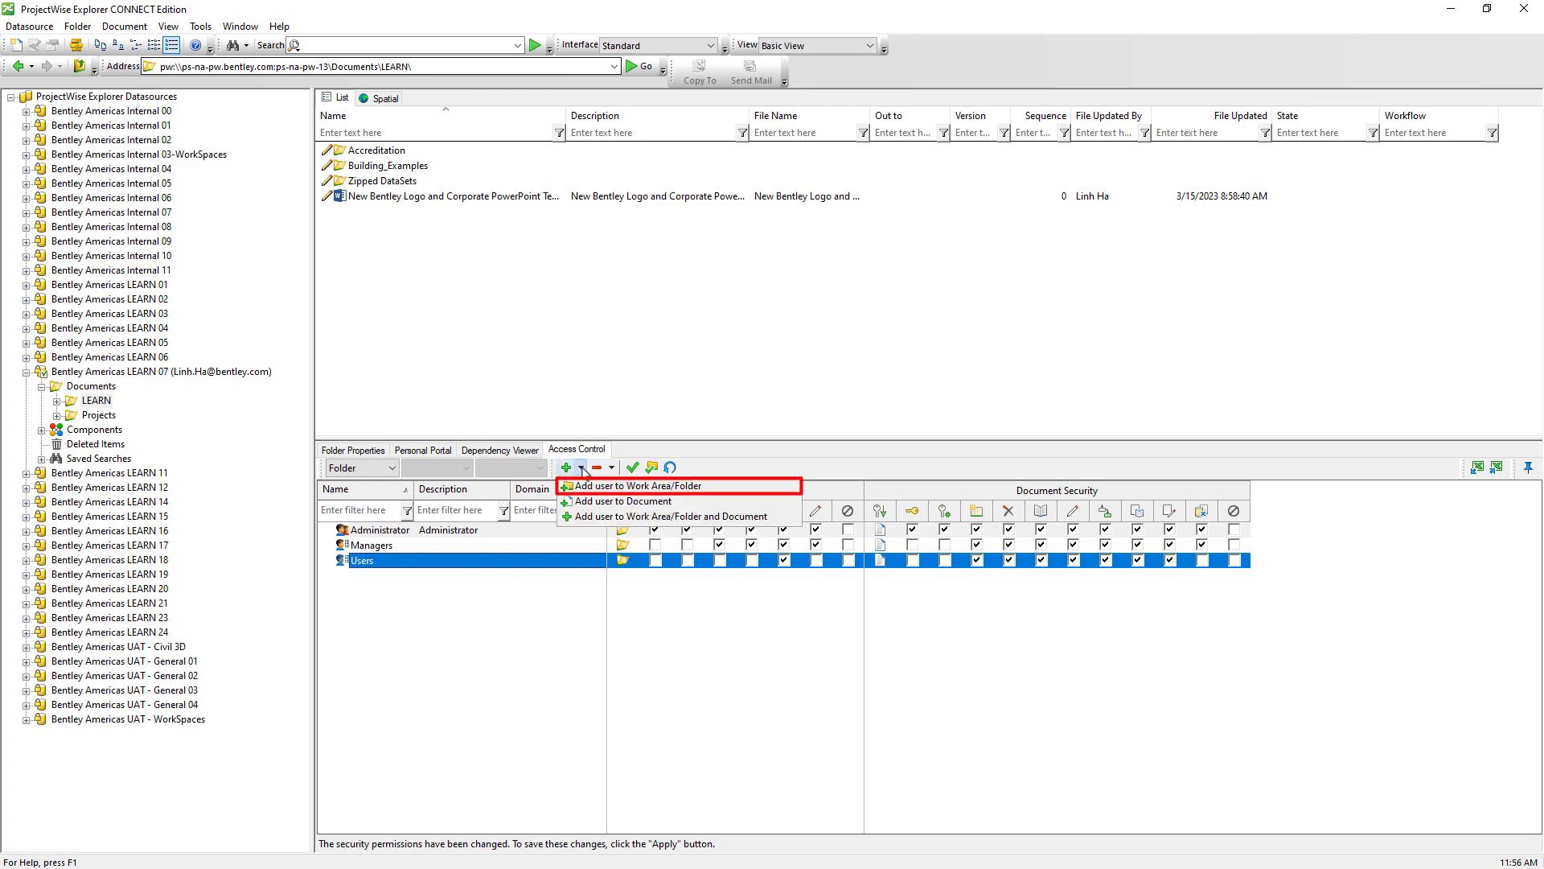
pyautogui.click(662, 488)
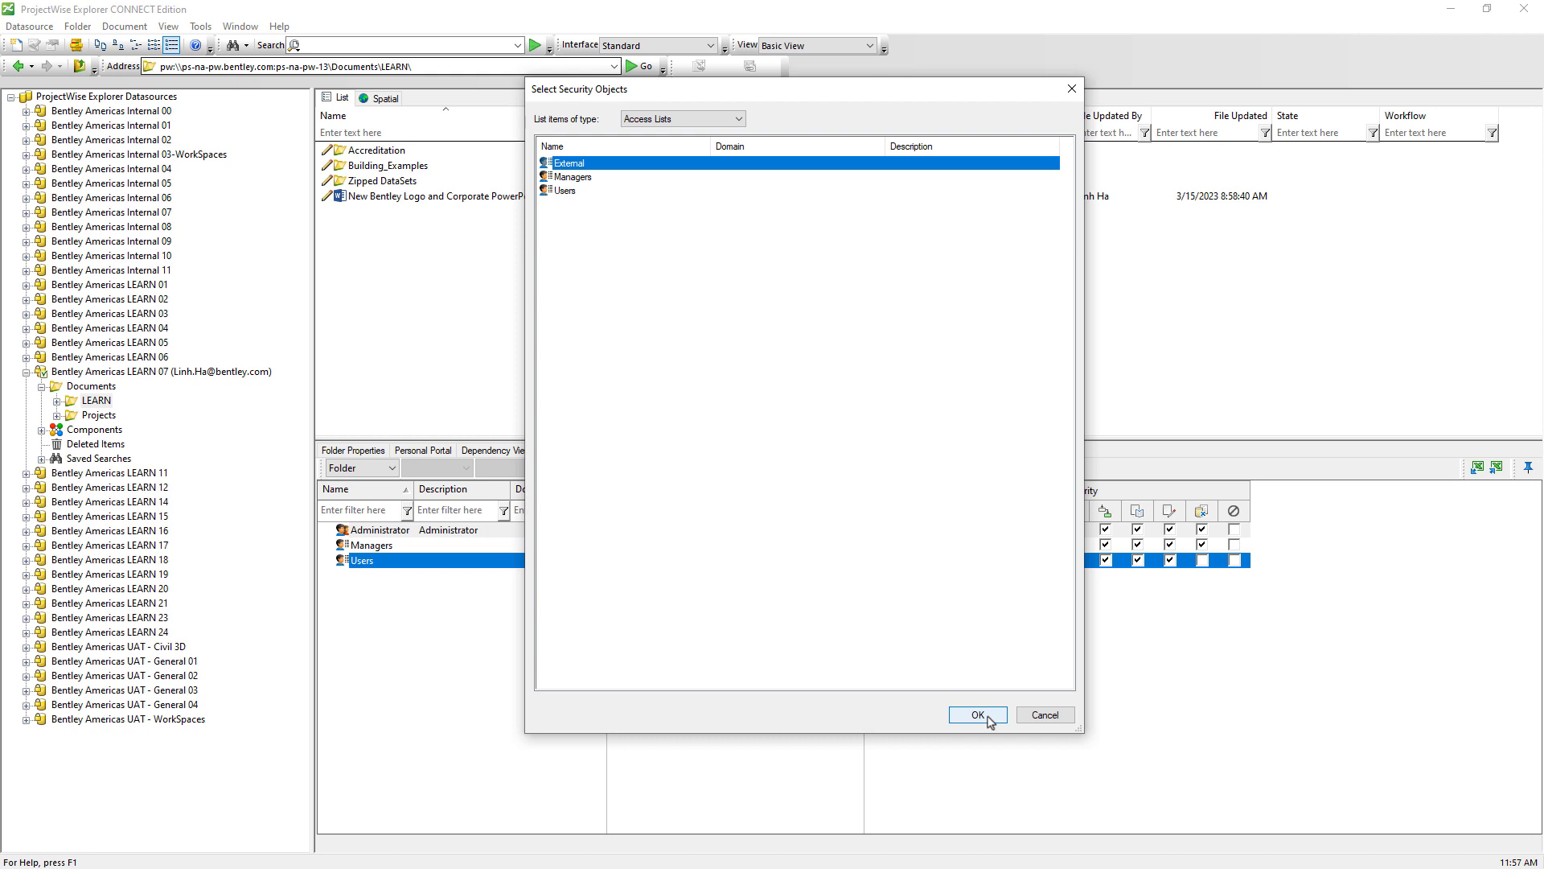
pyautogui.click(979, 716)
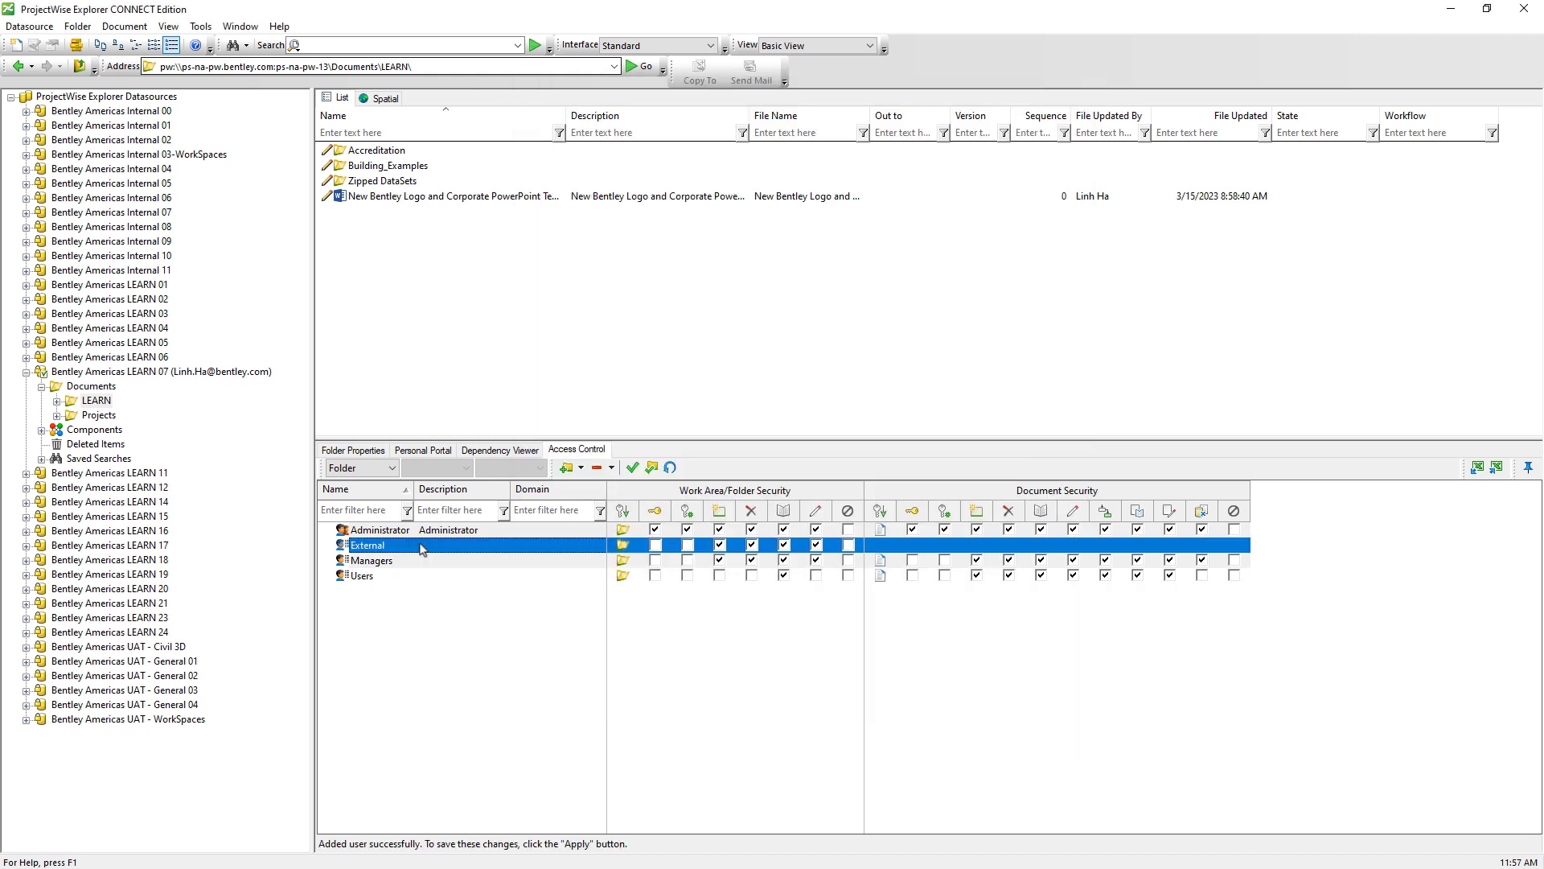
pyautogui.click(849, 546)
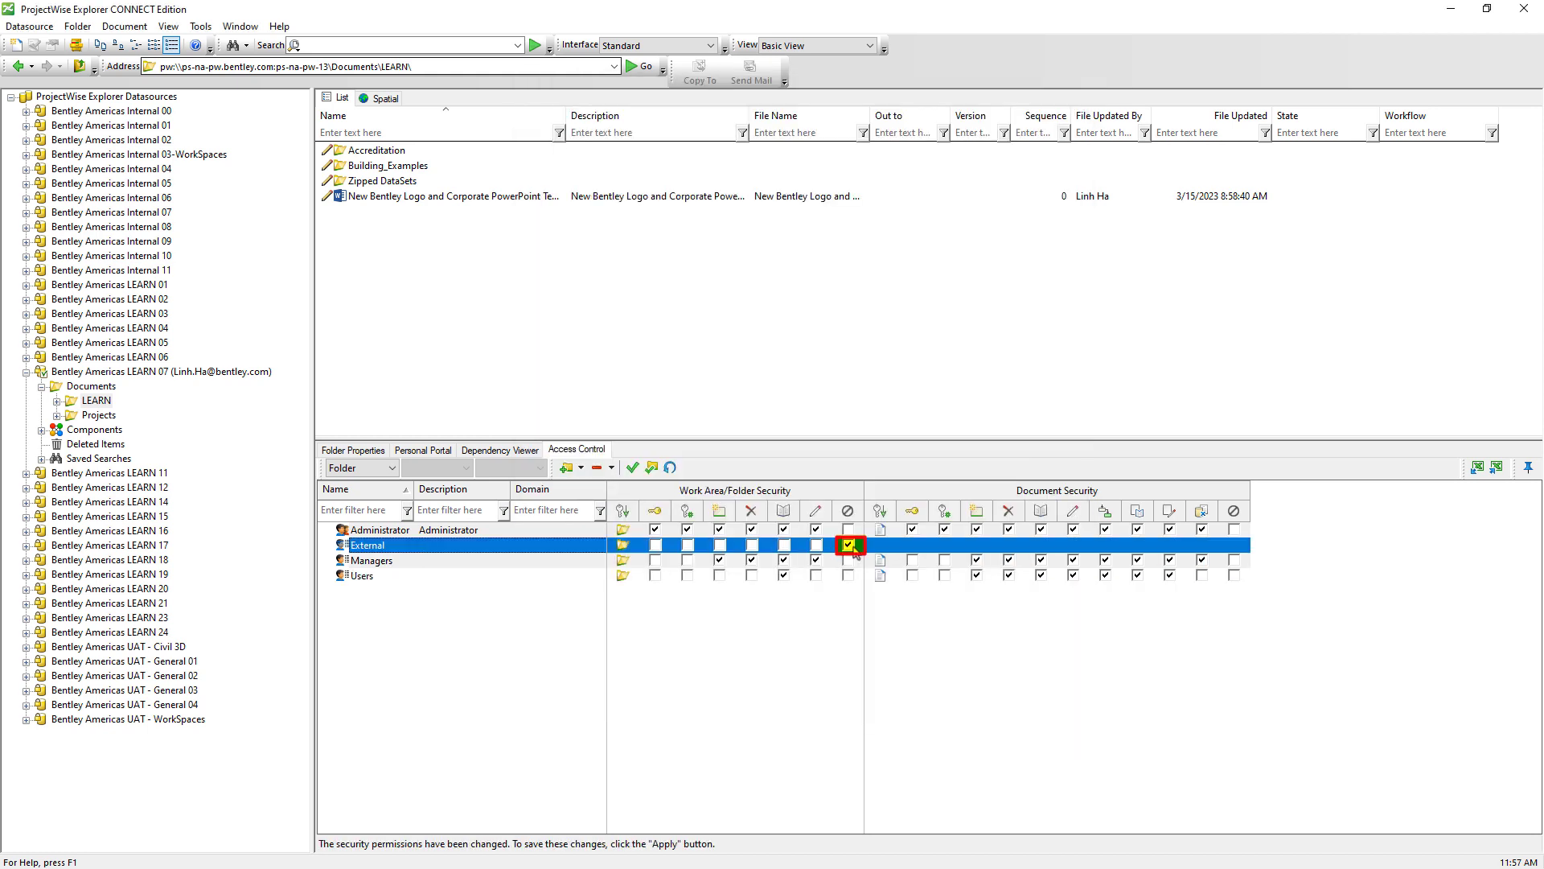
pyautogui.click(785, 545)
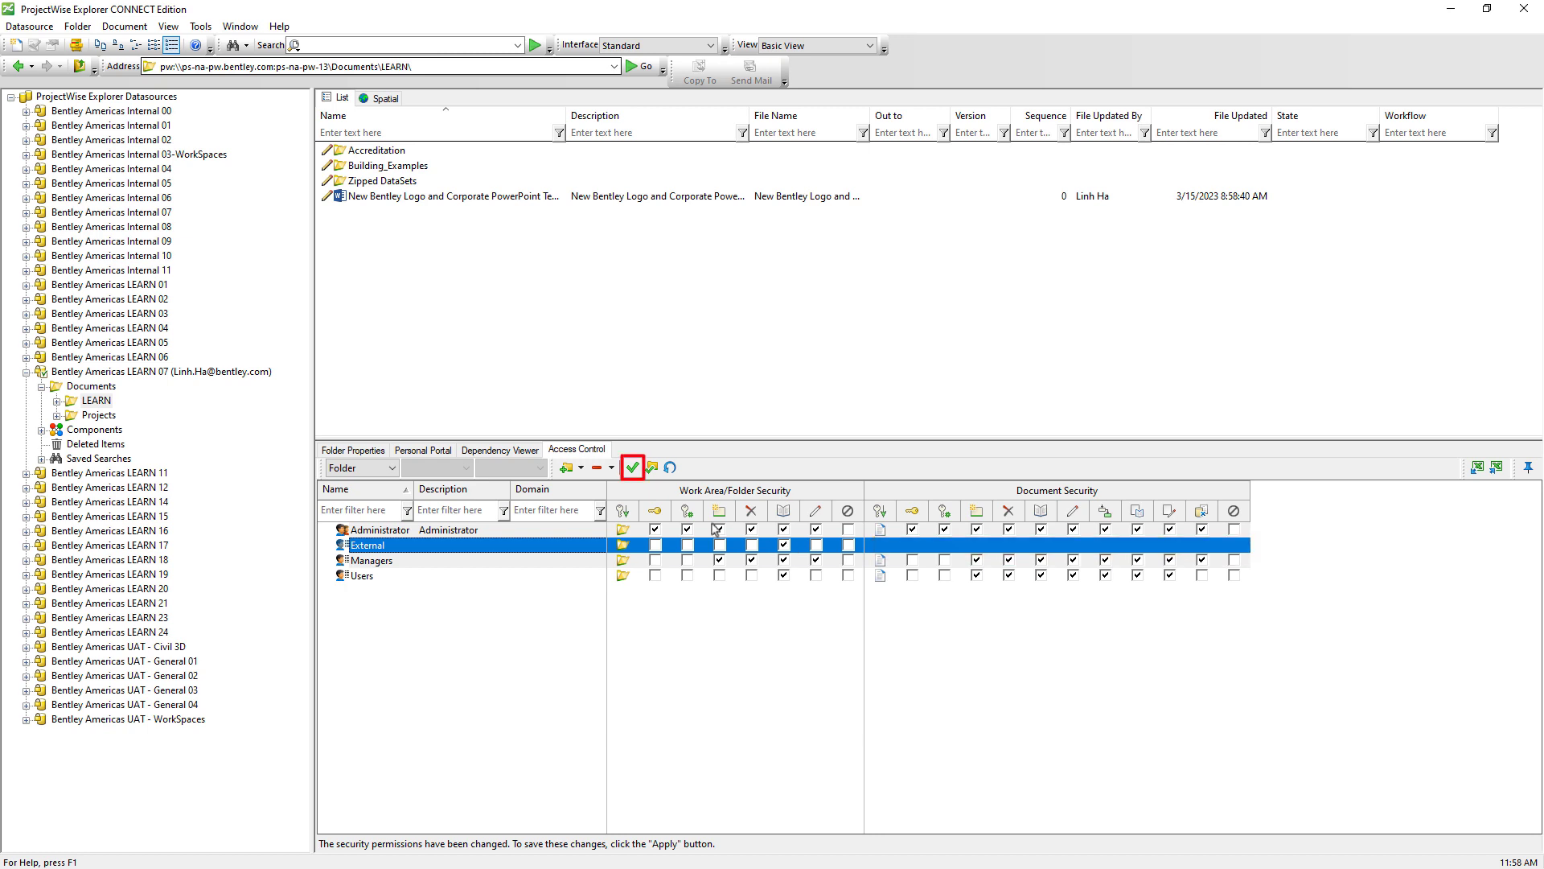
# Step: Apply the access control changes to the LEARN folder only, without pushing them to its subfolders
pyautogui.click(632, 468)
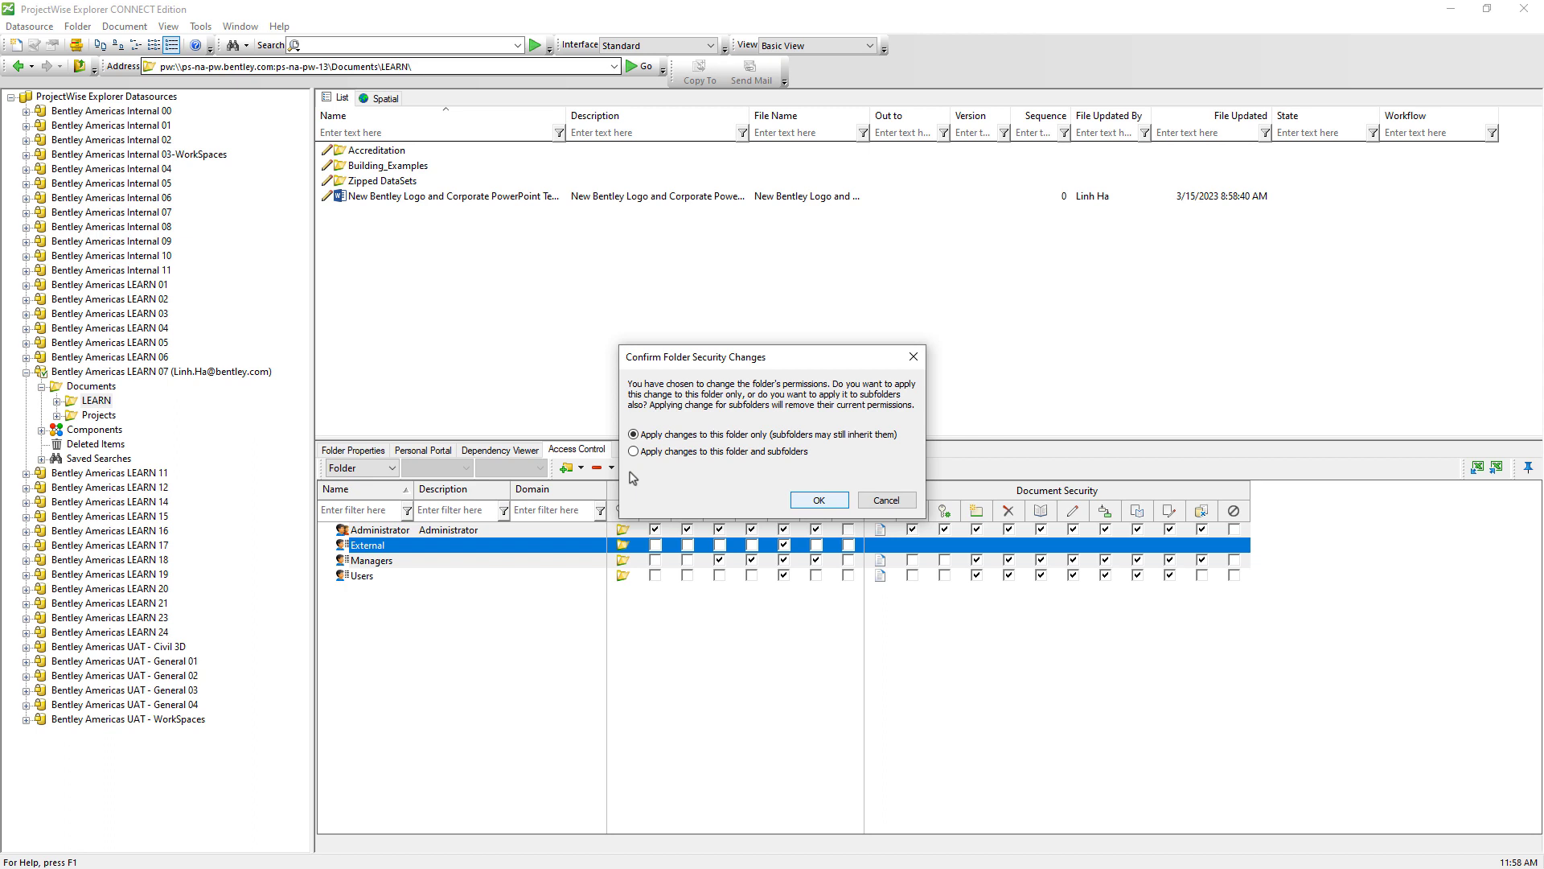
pyautogui.click(762, 452)
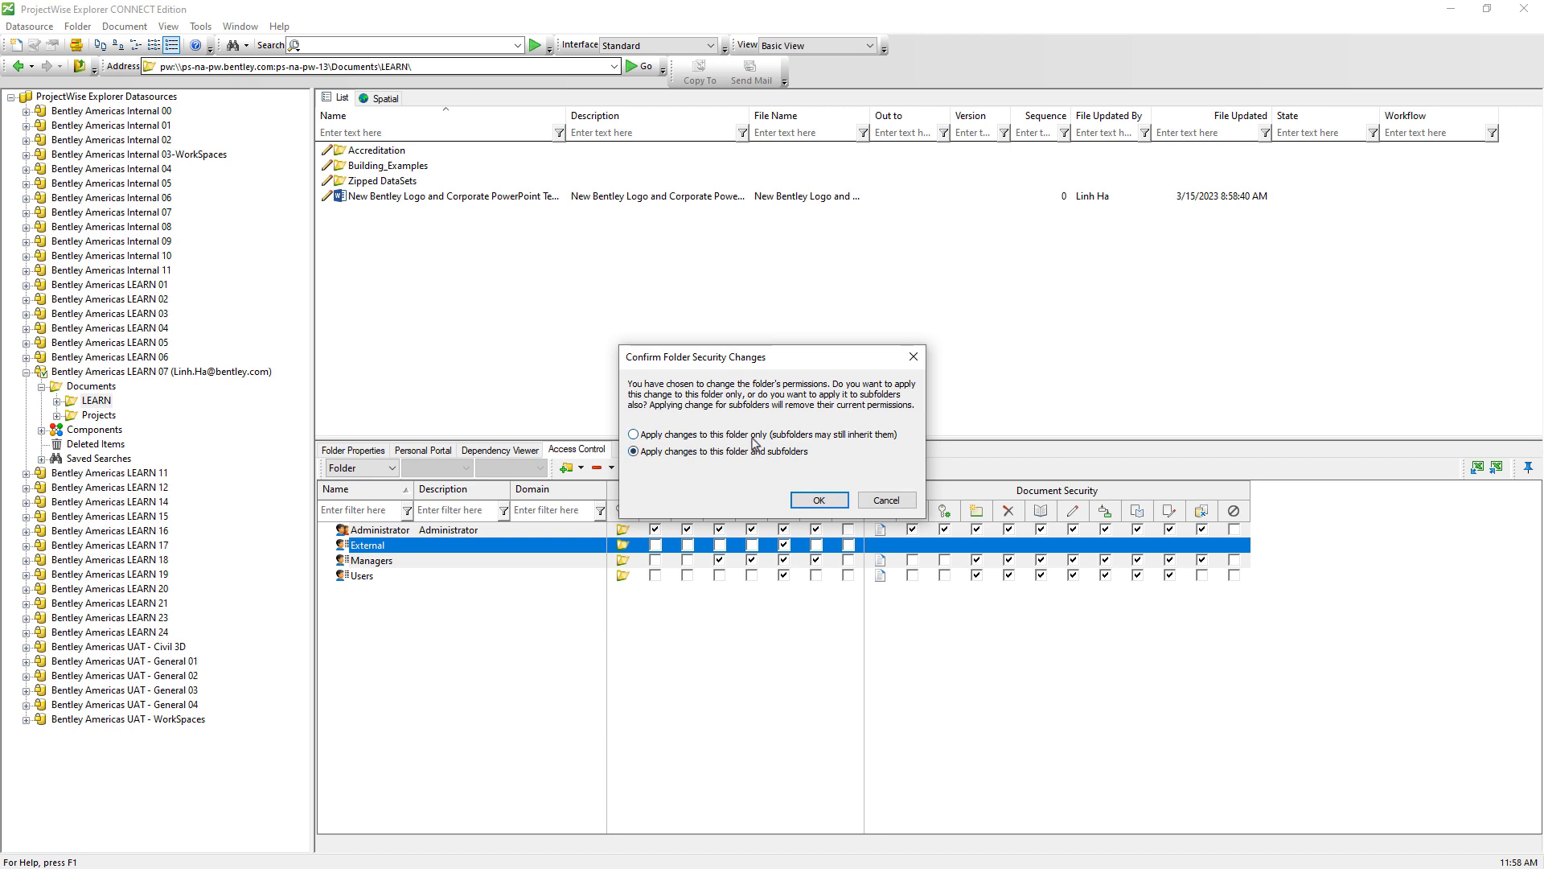
pyautogui.click(753, 435)
pyautogui.click(819, 500)
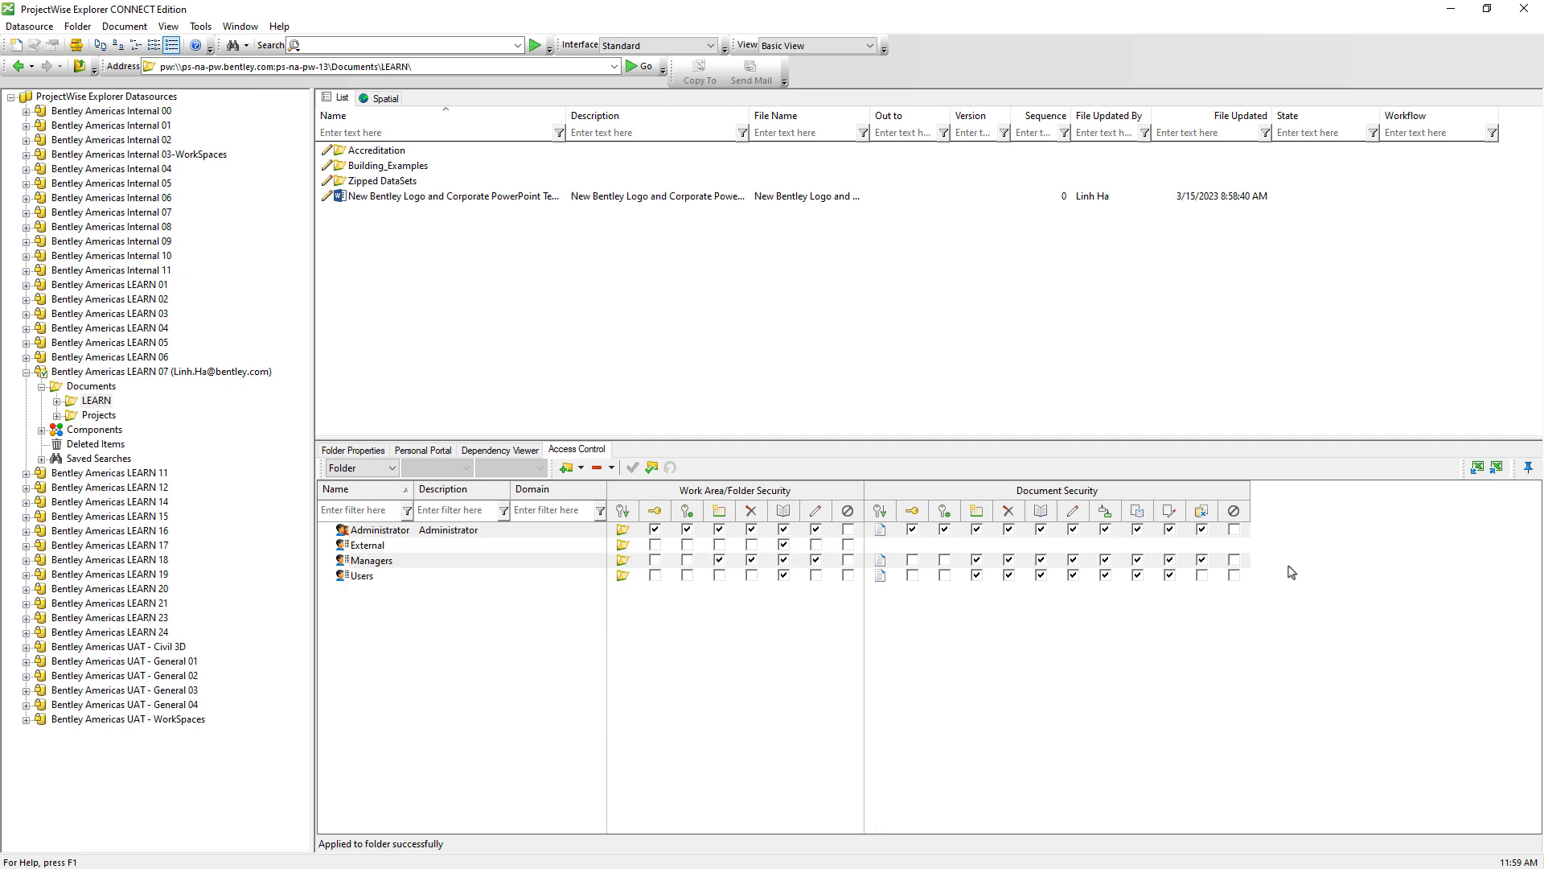
# Step: Inspect the work area/folder security and the document security of Managers in the LEARN folder's properties
pyautogui.click(110, 404)
pyautogui.rightClick(111, 409)
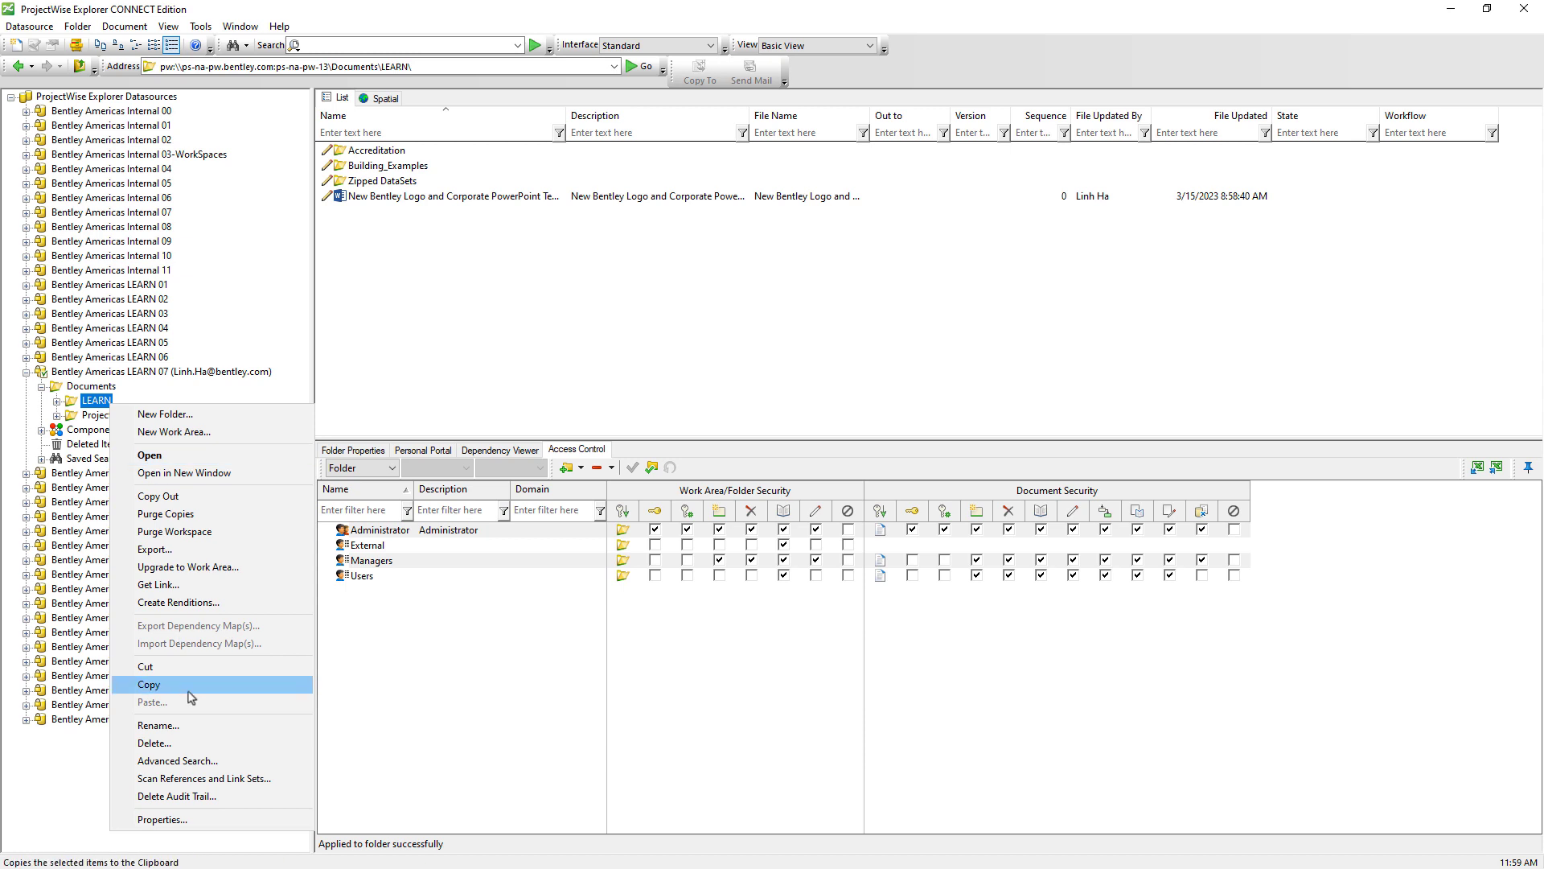
pyautogui.click(228, 820)
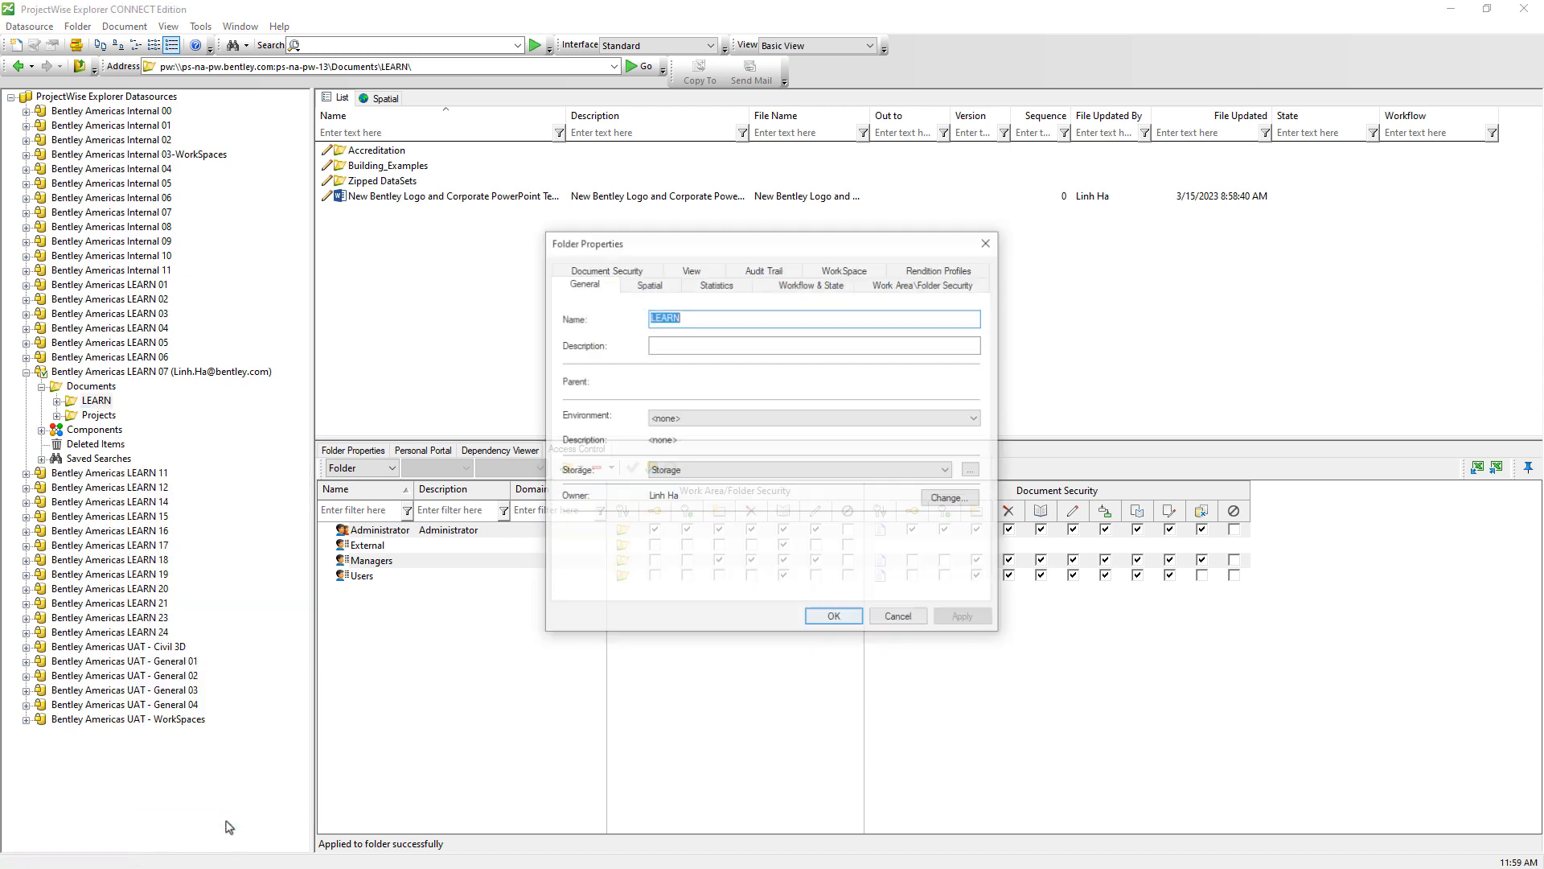
pyautogui.click(954, 288)
pyautogui.click(652, 450)
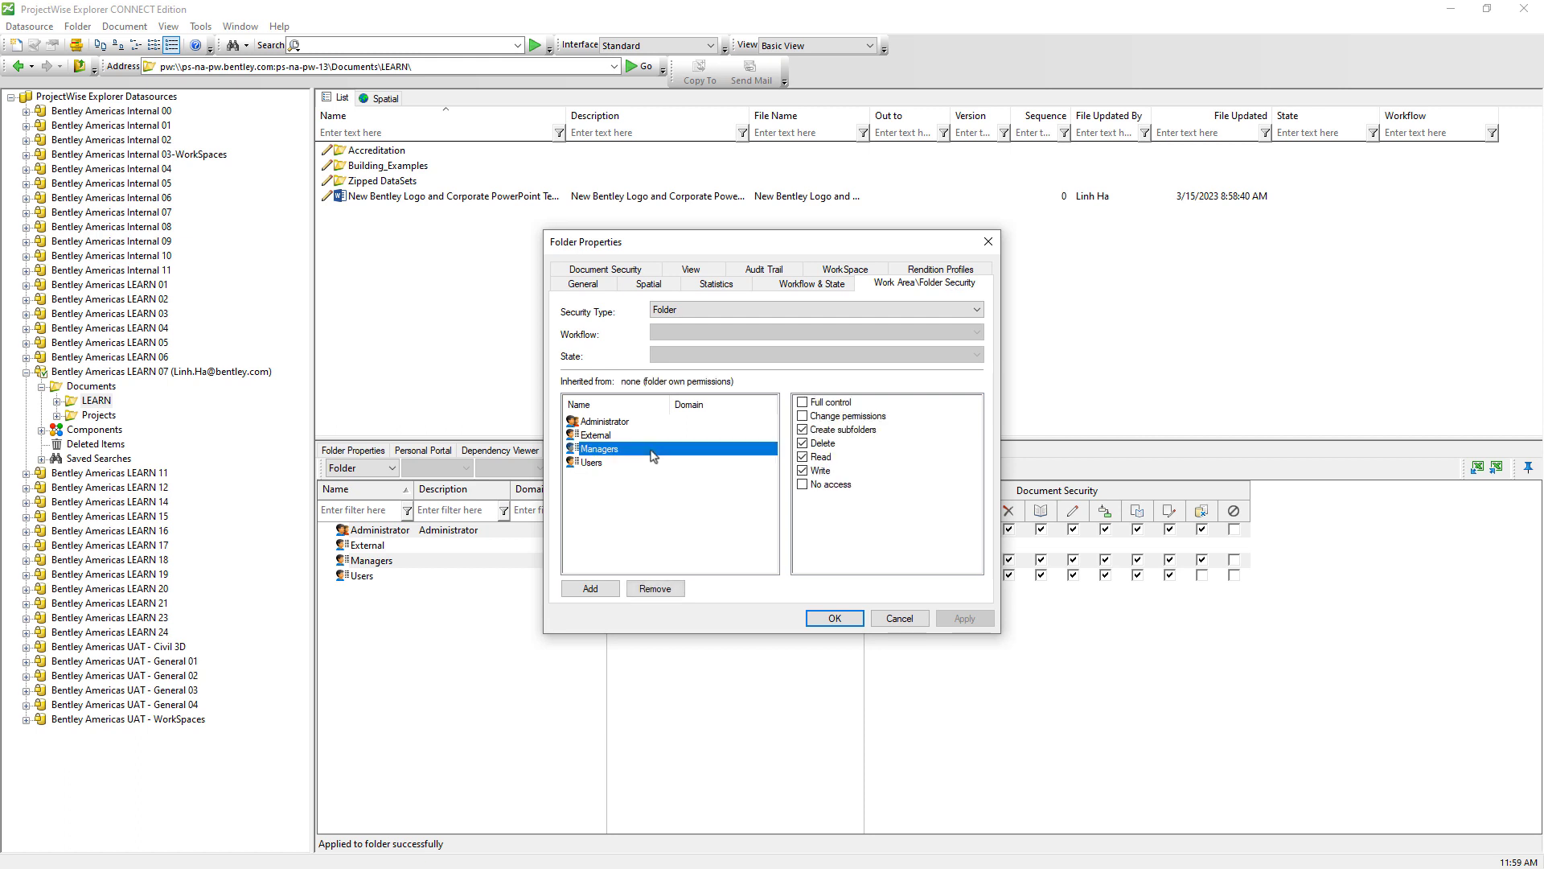
pyautogui.click(634, 272)
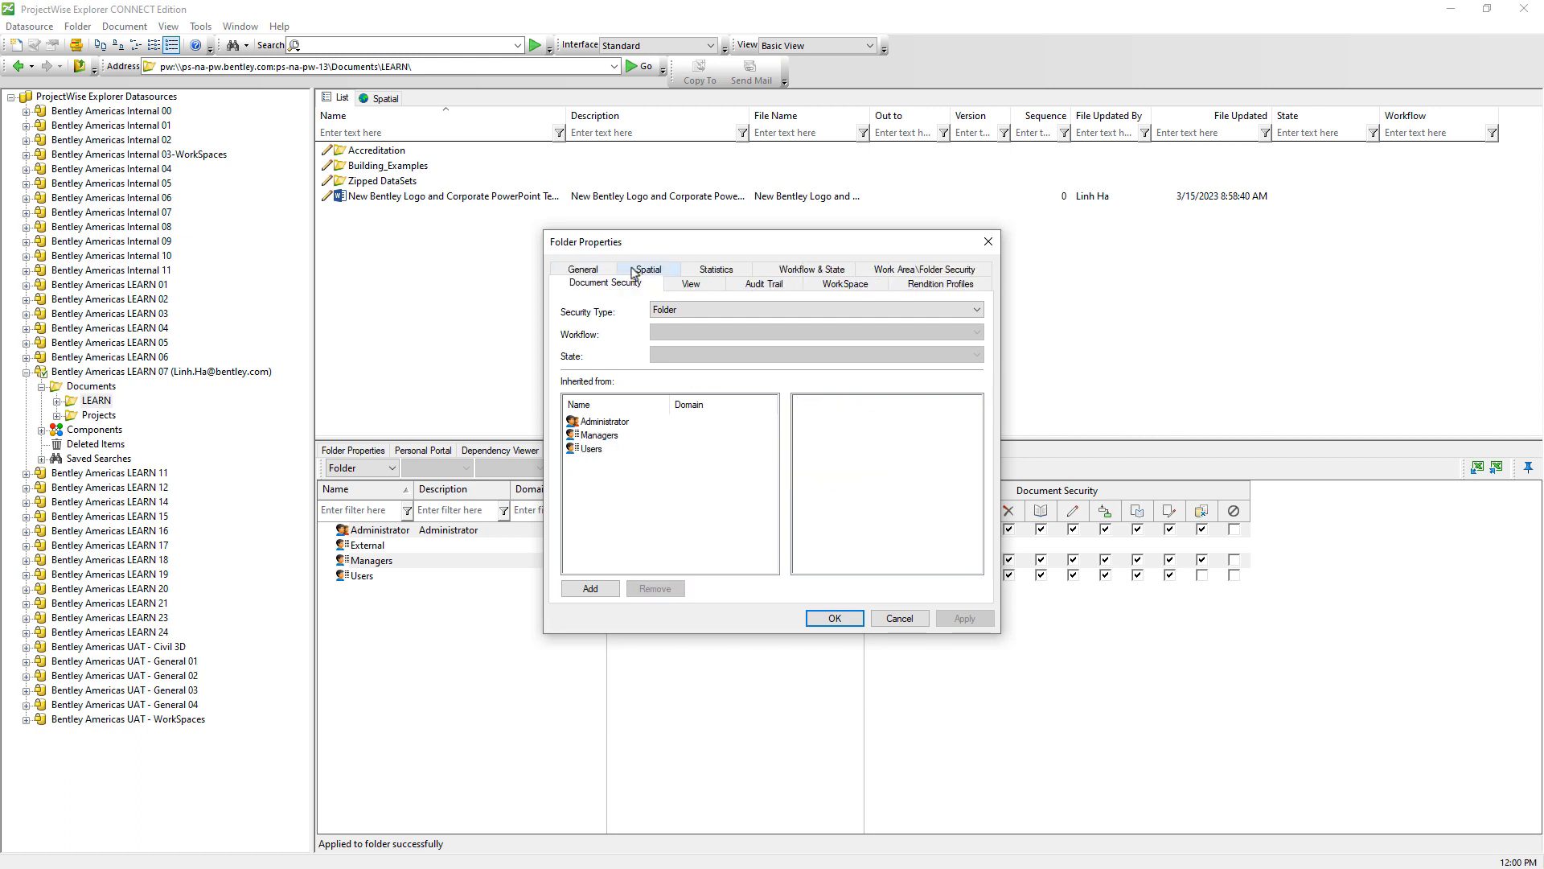
pyautogui.click(615, 435)
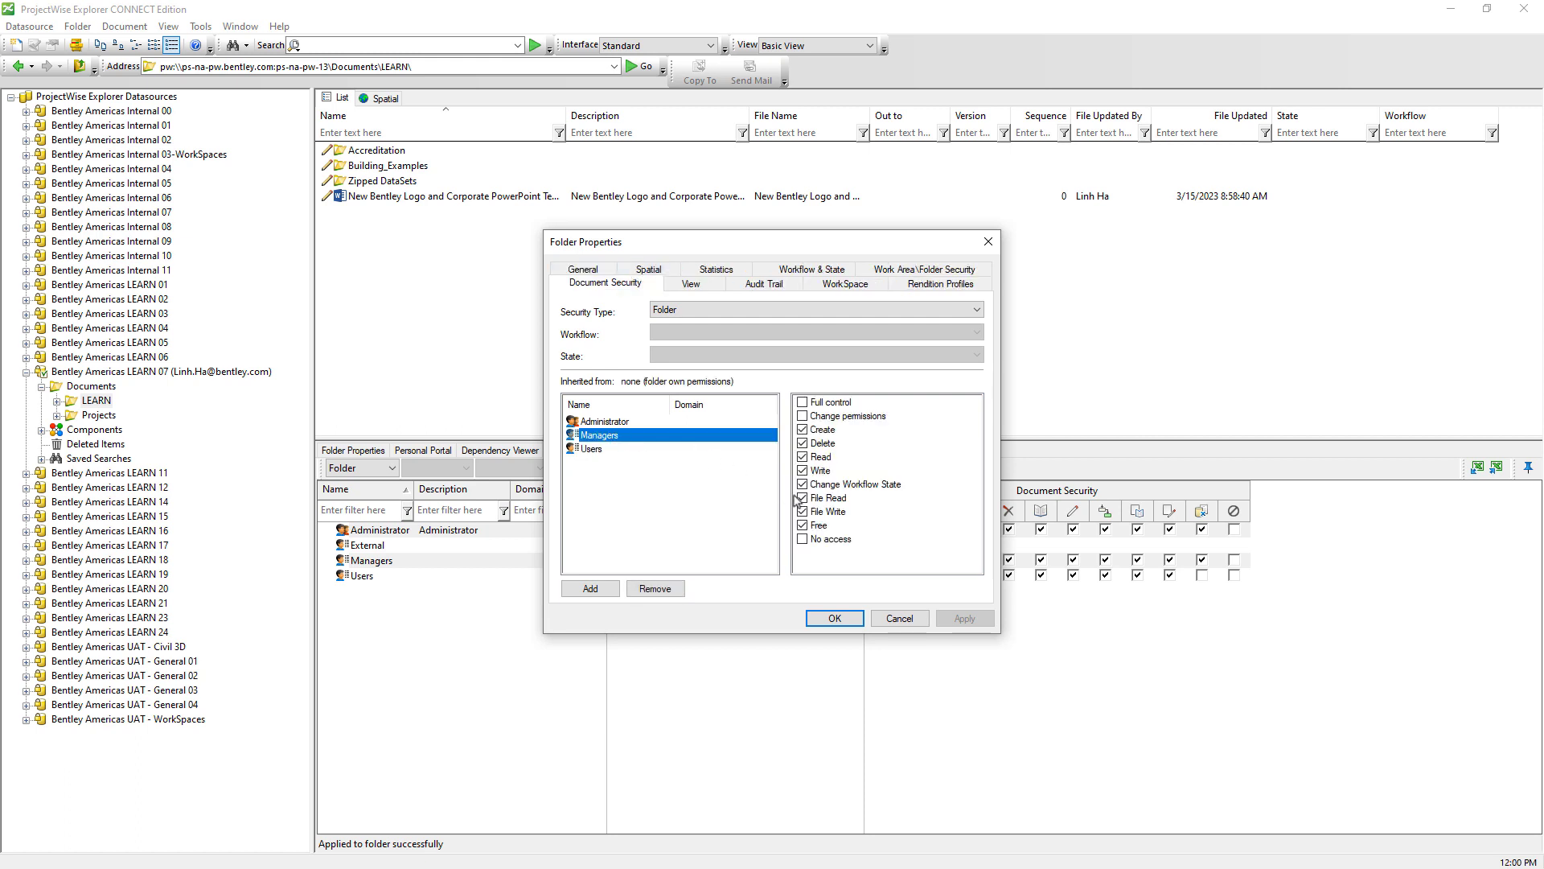